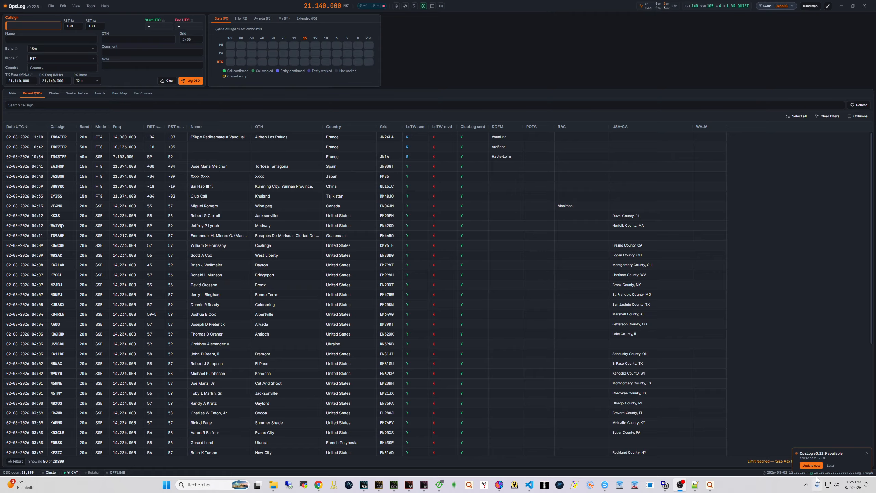
- Install the v0.22.9 update and dismiss its release notes
{"action": "left_click", "coordinate": [812, 465]}
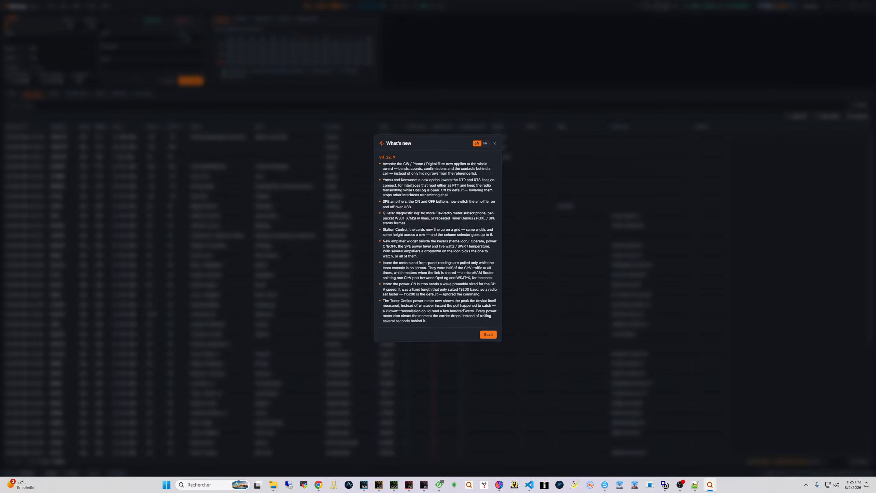
{"action": "left_click", "coordinate": [488, 334]}
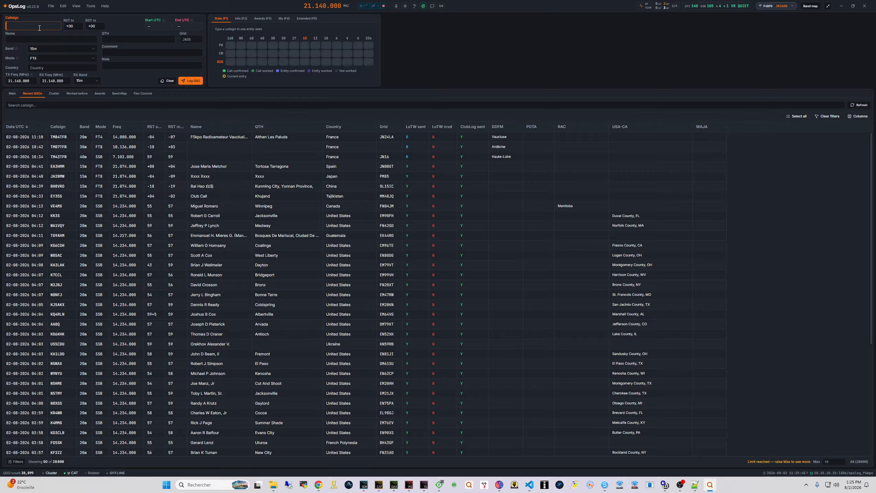
- In the callsign lookup preferences, set QRZ.com as primary provider with user f4bpo and the account password, and test the credentials
{"action": "left_click", "coordinate": [63, 7]}
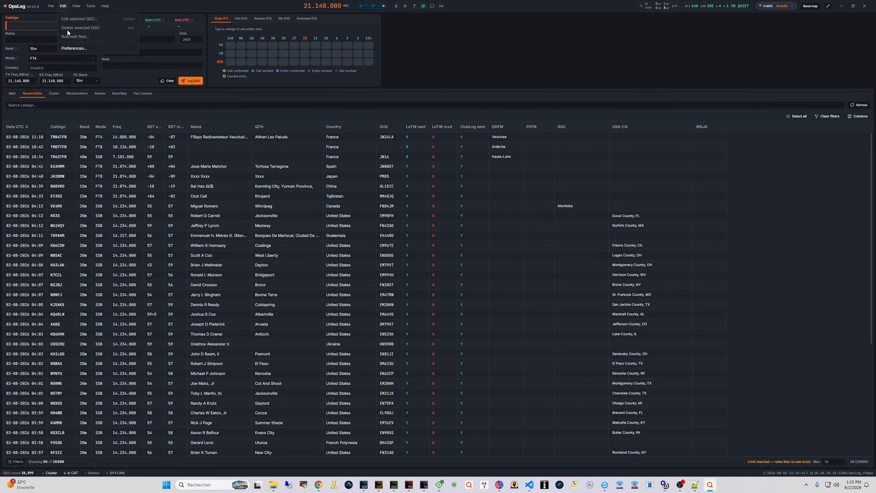
{"action": "left_click", "coordinate": [71, 48]}
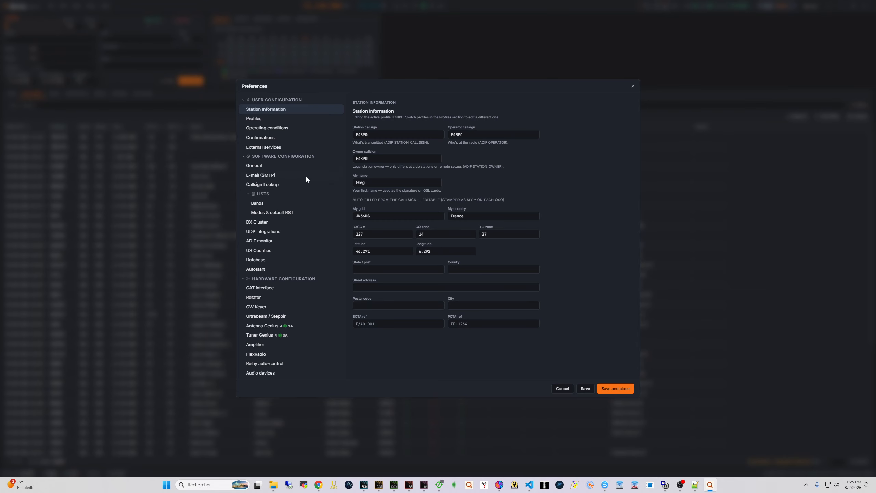
{"action": "left_click", "coordinate": [279, 184]}
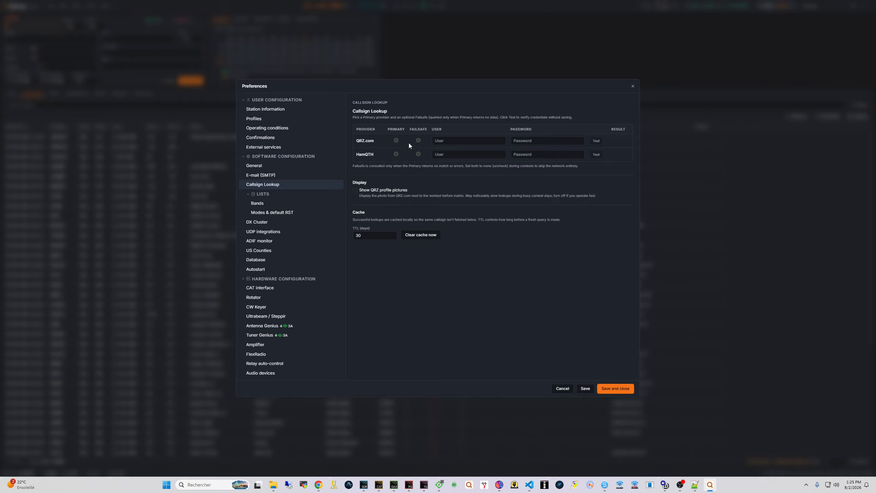
{"action": "left_click", "coordinate": [462, 141]}
{"action": "type", "text": "f4bpo"}
{"action": "key", "text": "Tab"}
{"action": "type", "text": "•"}
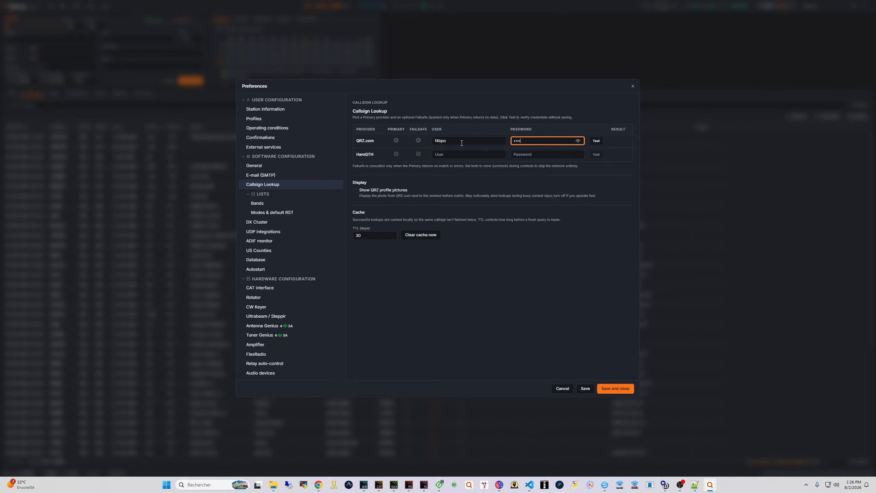
{"action": "type", "text": "•••••••"}
{"action": "left_click", "coordinate": [597, 141]}
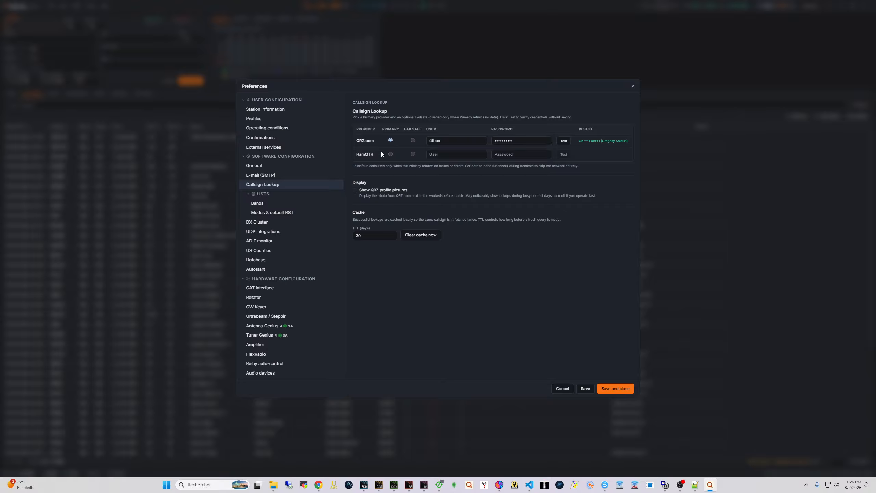
- Set HamQTH as failsafe provider with user f4bpo and the account password, and test the credentials
{"action": "left_click", "coordinate": [439, 155]}
{"action": "type", "text": "f4bpo"}
{"action": "key", "text": "Tab"}
{"action": "type", "text": "****"}
{"action": "left_click", "coordinate": [413, 154]}
{"action": "left_click", "coordinate": [565, 155]}
- Enable the display of QRZ profile pictures, and save and close the preferences
{"action": "left_click", "coordinate": [371, 191]}
{"action": "left_click", "coordinate": [585, 388]}
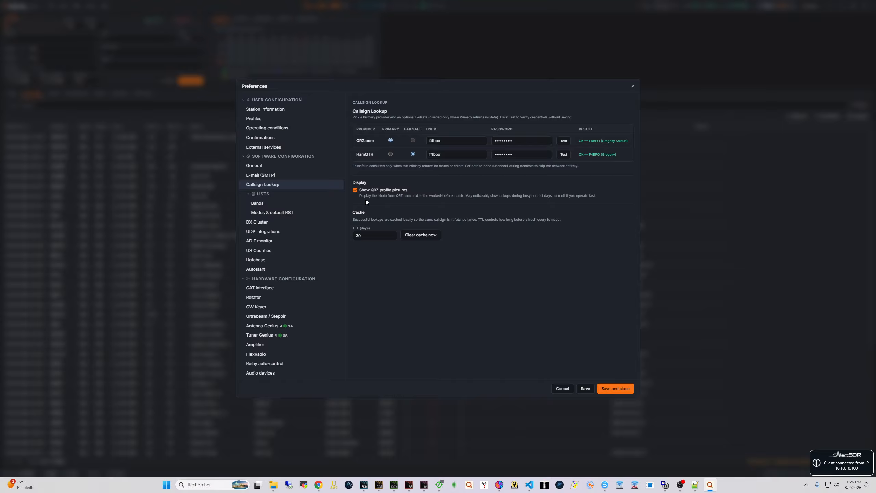
{"action": "left_click_drag", "start_coordinate": [351, 214], "coordinate": [433, 235]}
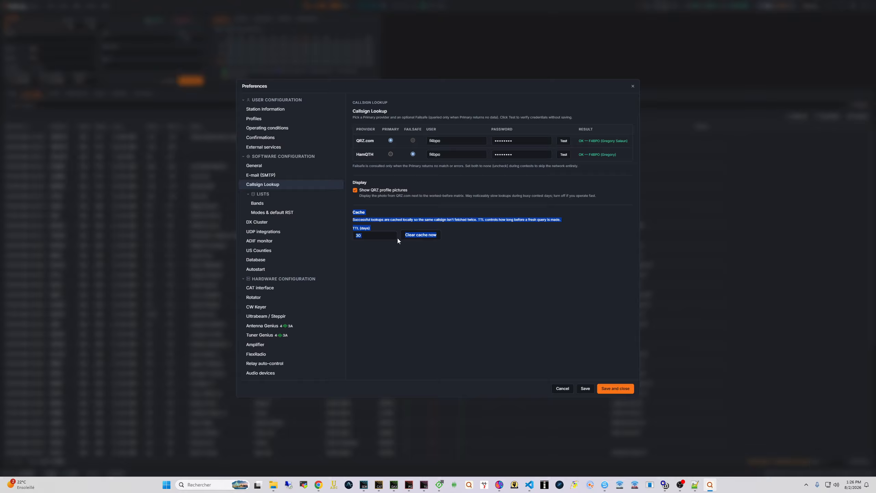
{"action": "left_click", "coordinate": [381, 234]}
{"action": "left_click", "coordinate": [377, 244]}
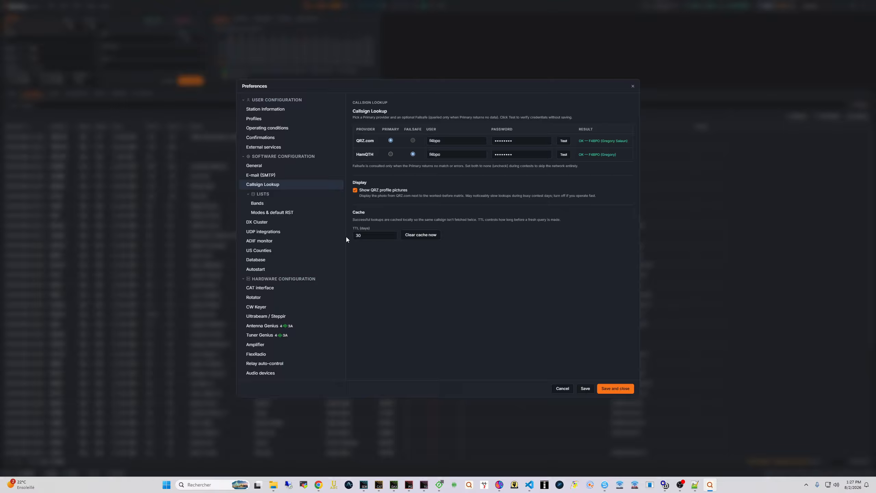
{"action": "left_click", "coordinate": [610, 389]}
{"action": "type", "text": "F4"}
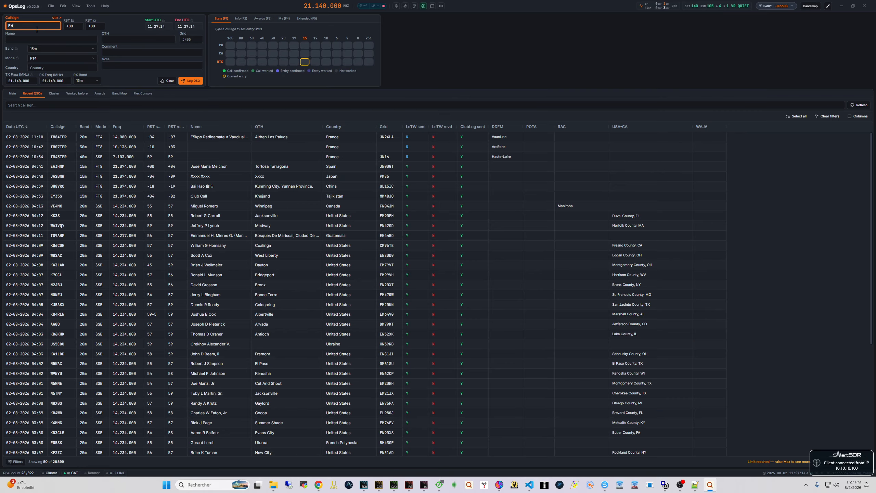
{"action": "type", "text": "BPO"}
{"action": "key", "text": "Tab"}
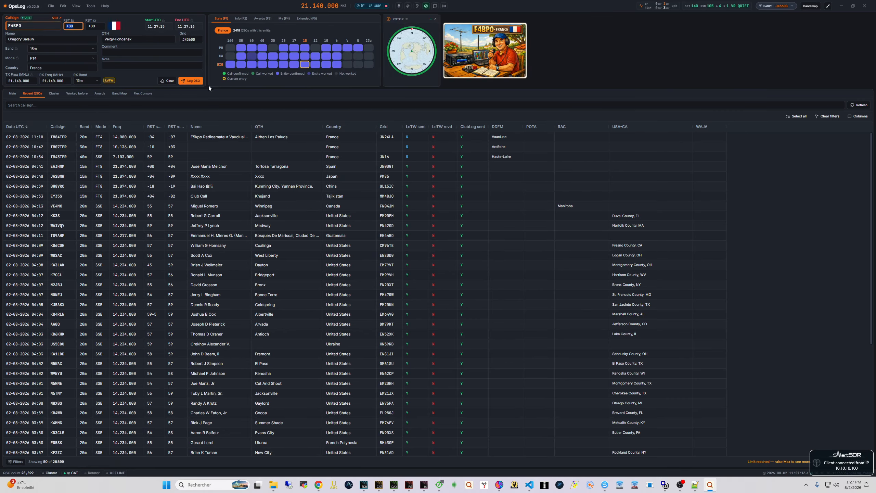
{"action": "left_click", "coordinate": [489, 71]}
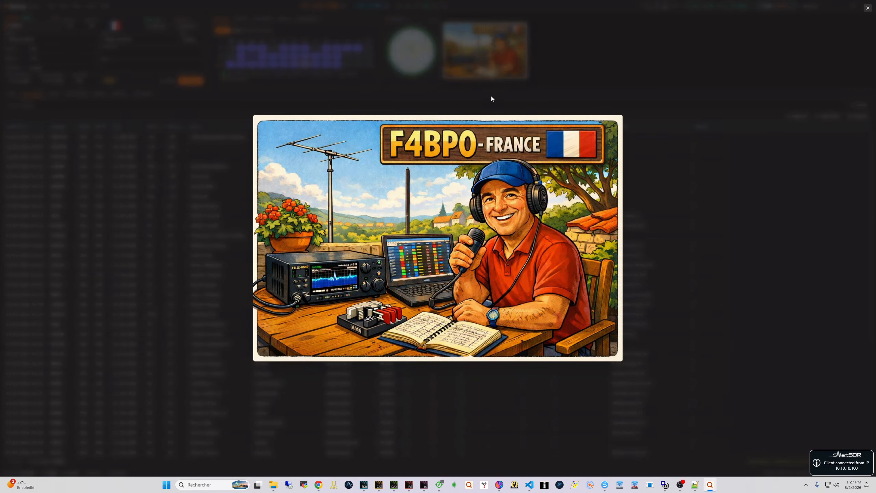
{"action": "left_click", "coordinate": [711, 248]}
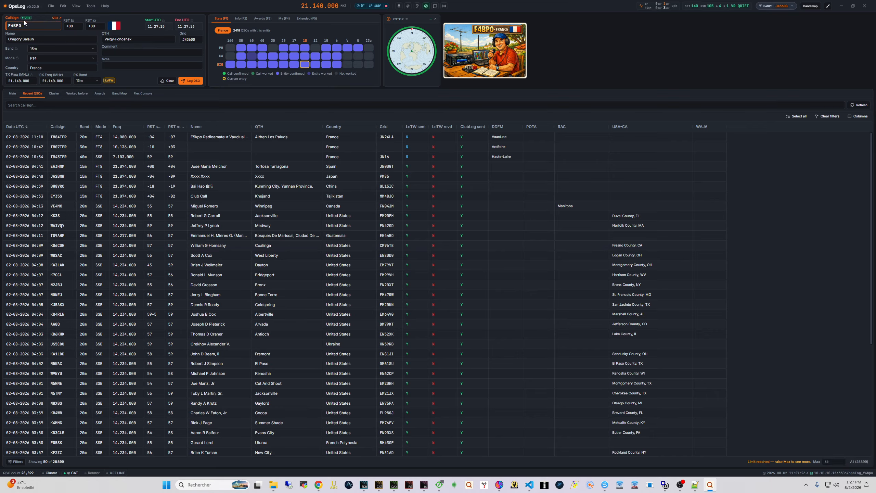
- Clear the entry form, look up F4BPO again and check its lookup source and station info details
{"action": "left_click", "coordinate": [44, 26]}
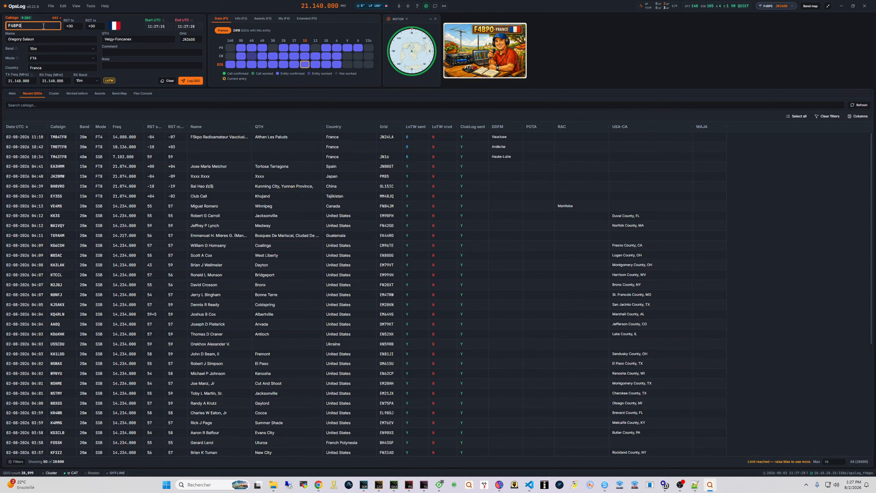
{"action": "left_click", "coordinate": [174, 83]}
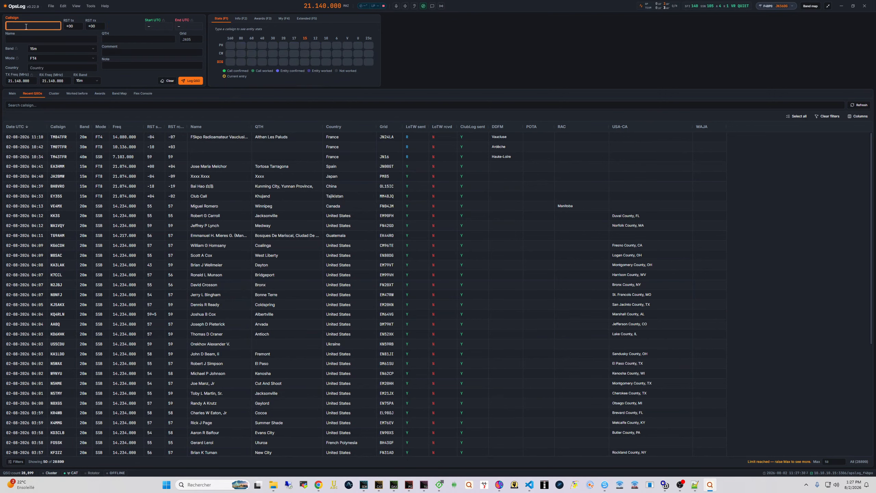
{"action": "type", "text": "F4BPO"}
{"action": "key", "text": "Tab"}
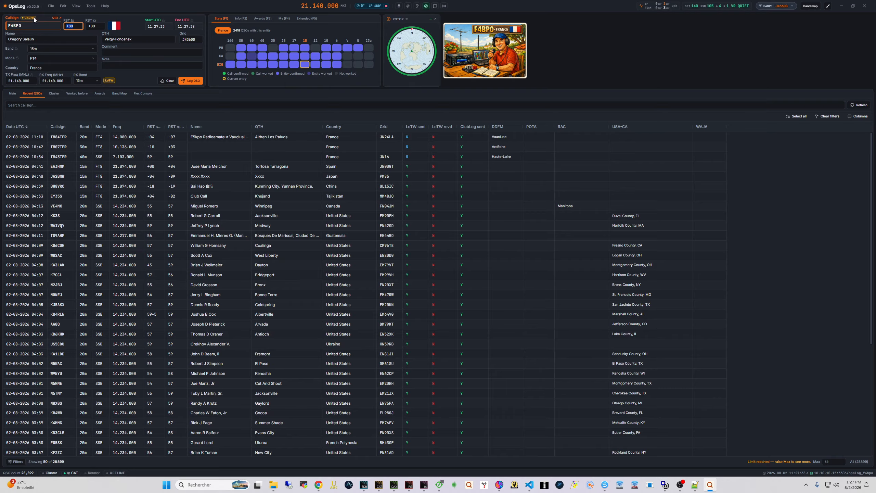
{"action": "left_click", "coordinate": [237, 20]}
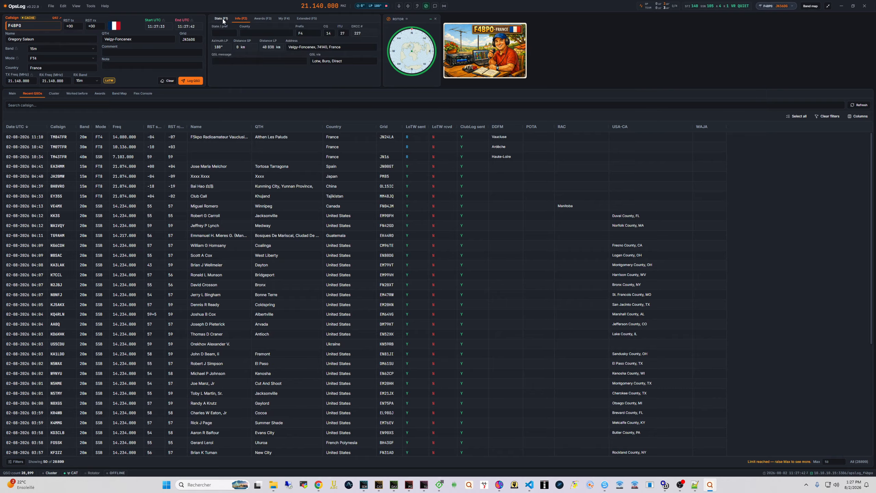
{"action": "left_click", "coordinate": [222, 19]}
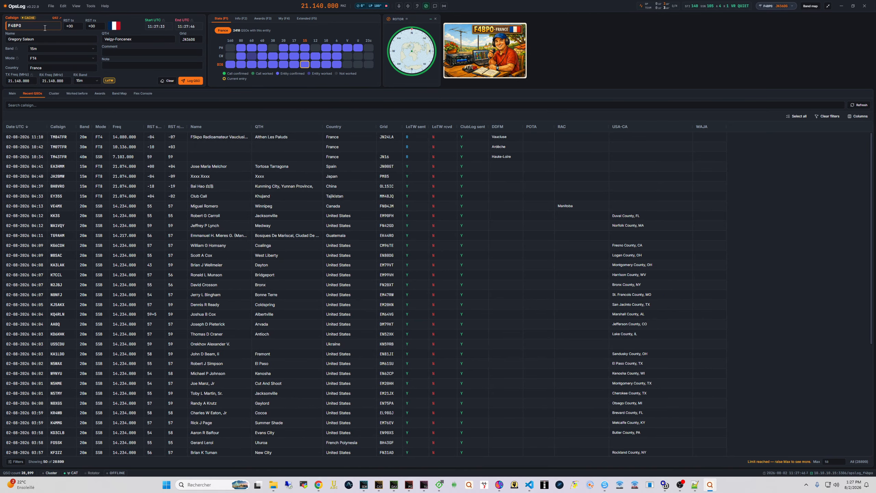
- In the DX Cluster preferences, add a new cluster named F4BPO with host cluster.f4bpo.com
{"action": "left_click", "coordinate": [63, 7]}
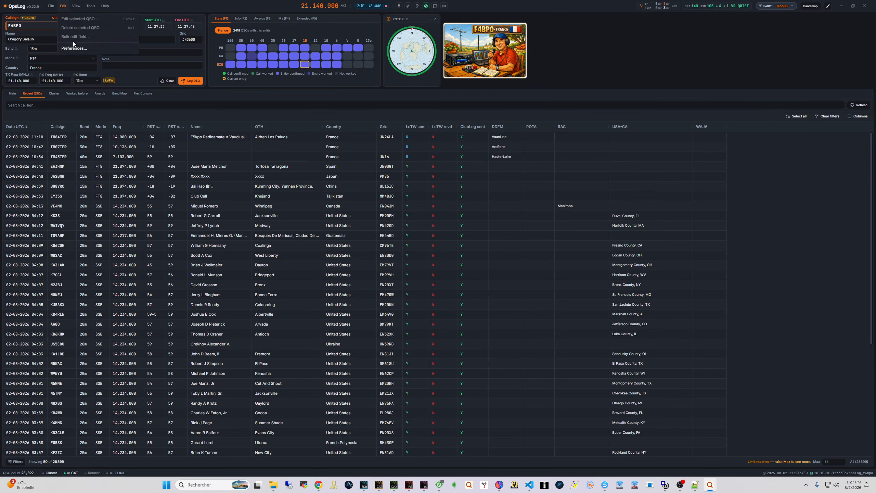
{"action": "left_click", "coordinate": [105, 48]}
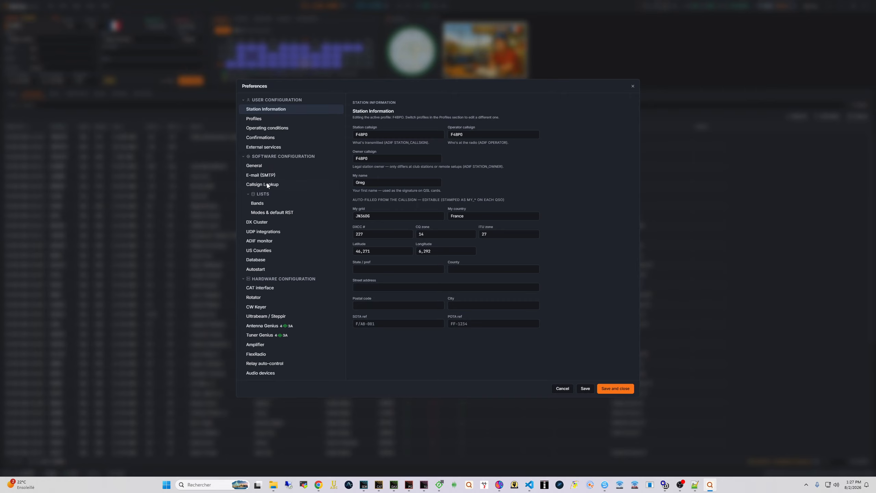
{"action": "left_click", "coordinate": [261, 222]}
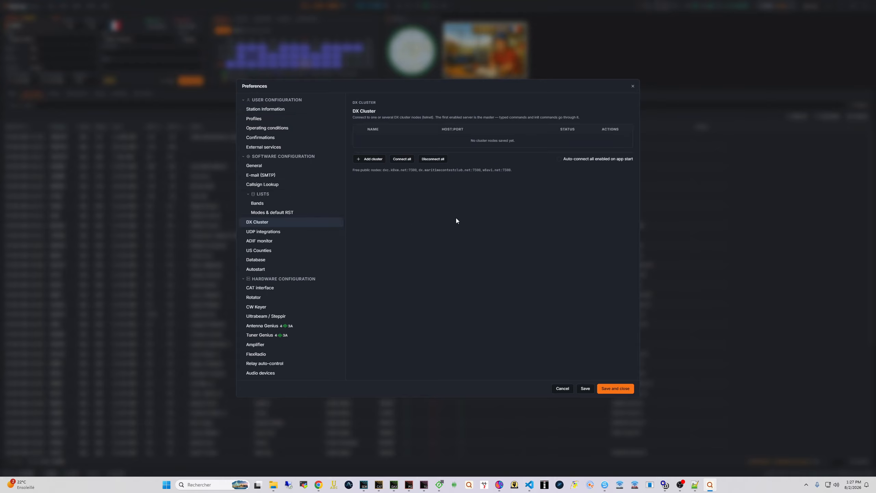
{"action": "left_click", "coordinate": [370, 159]}
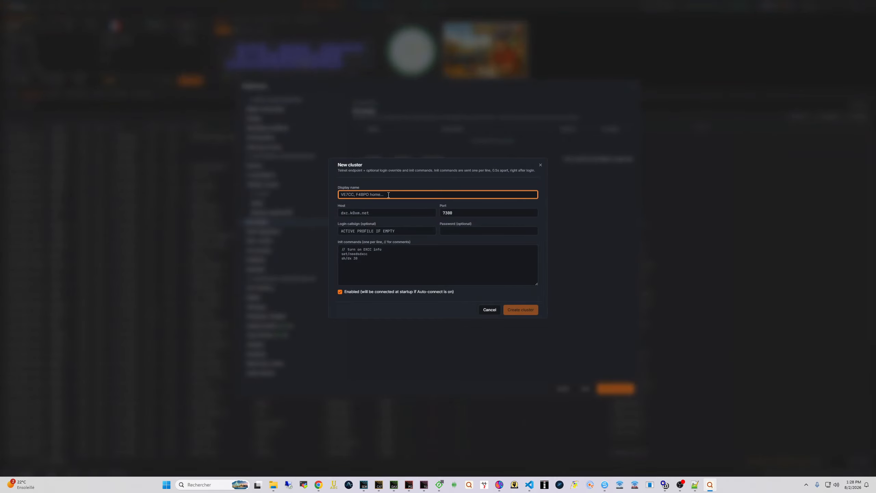
{"action": "type", "text": "F4BPO"}
{"action": "key", "text": "Tab"}
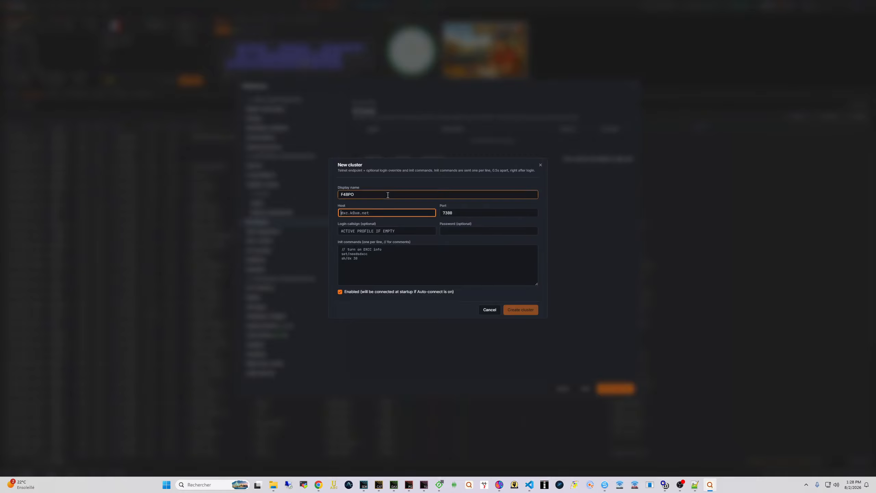
{"action": "type", "text": "cluster"}
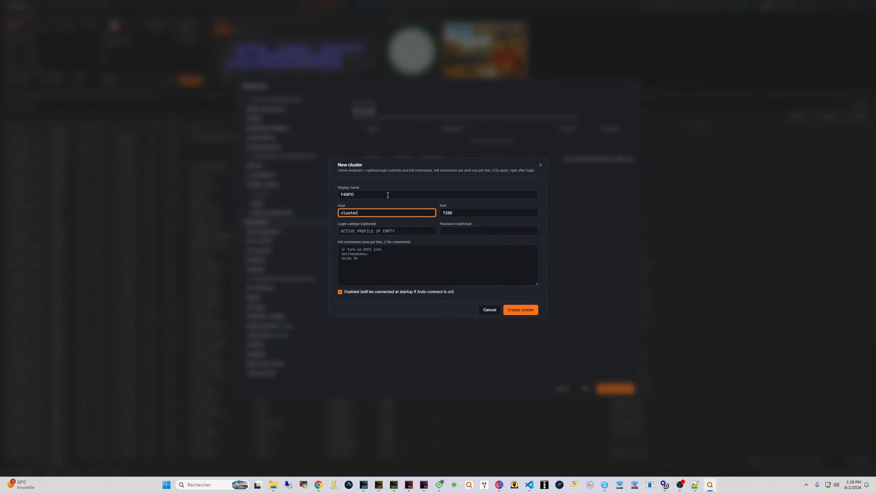
{"action": "type", "text": ".f4bpo.com"}
- Create the cluster with the default port, enable auto-connect on app start, and save and close the preferences
{"action": "key", "text": "Tab"}
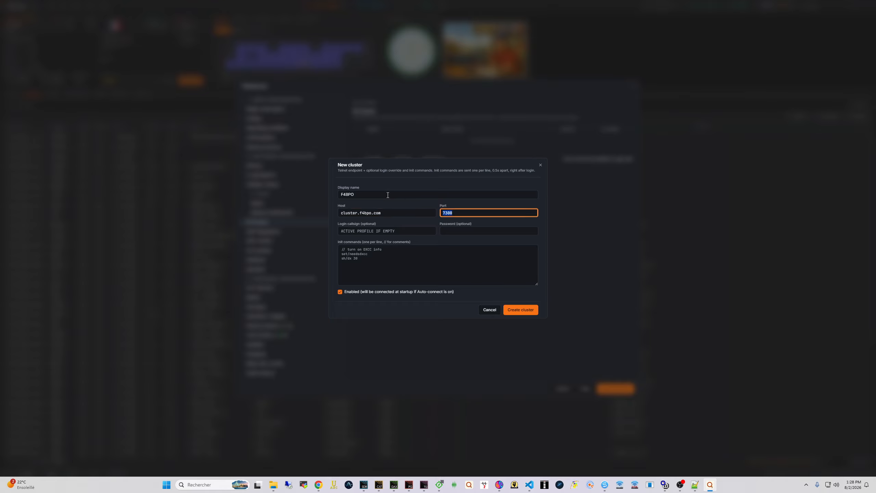
{"action": "key", "text": "Tab"}
{"action": "left_click", "coordinate": [449, 280]}
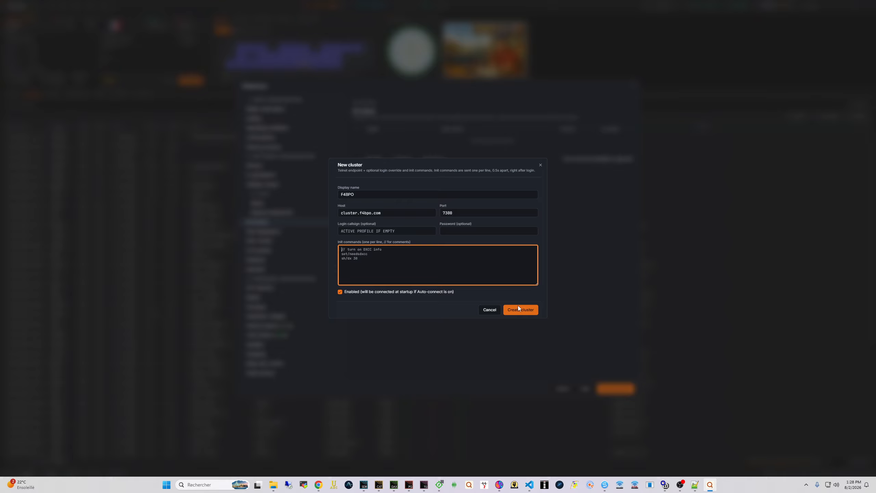
{"action": "left_click", "coordinate": [526, 310]}
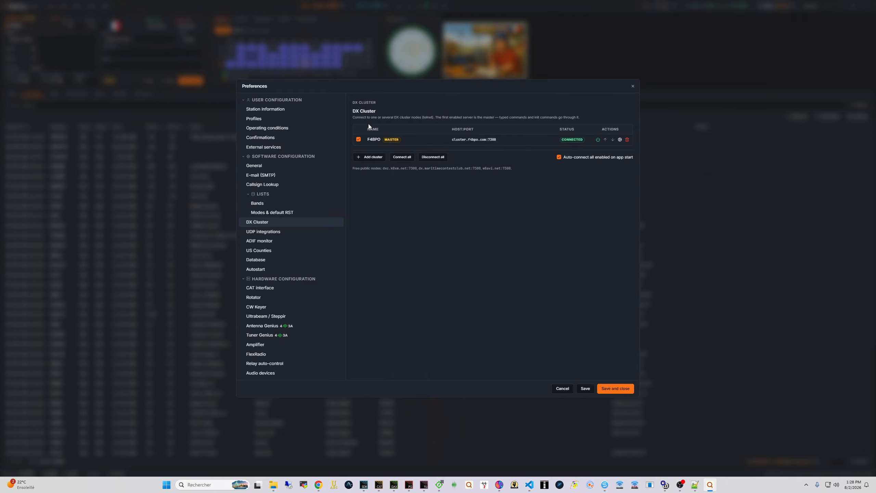
{"action": "left_click", "coordinate": [621, 389]}
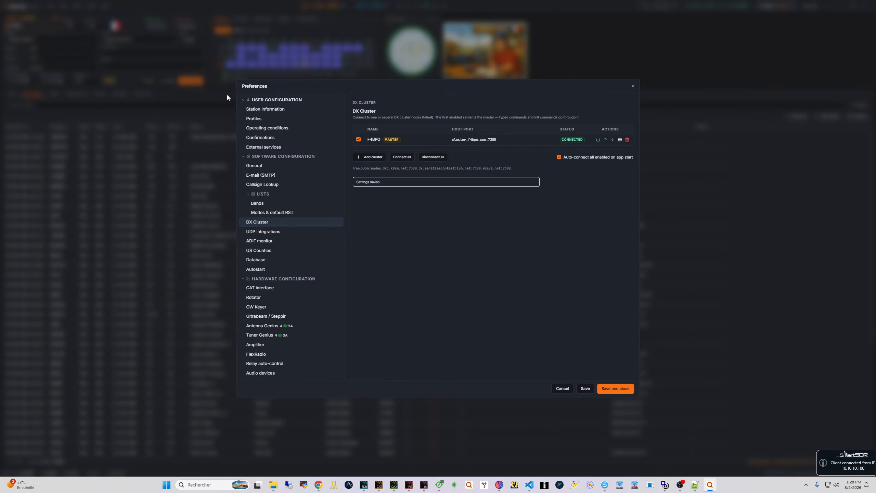
- View the DX spot form for F4BPO and cancel it without sending a spot
{"action": "left_click", "coordinate": [148, 81]}
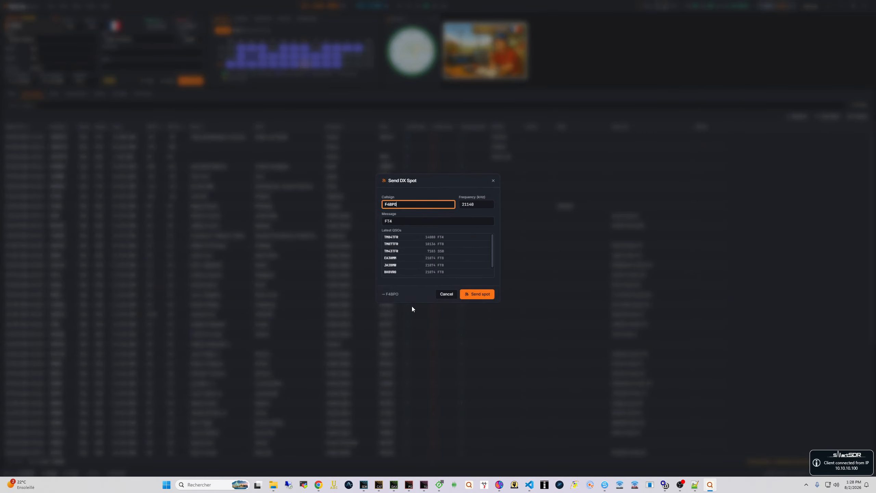
{"action": "left_click", "coordinate": [444, 294]}
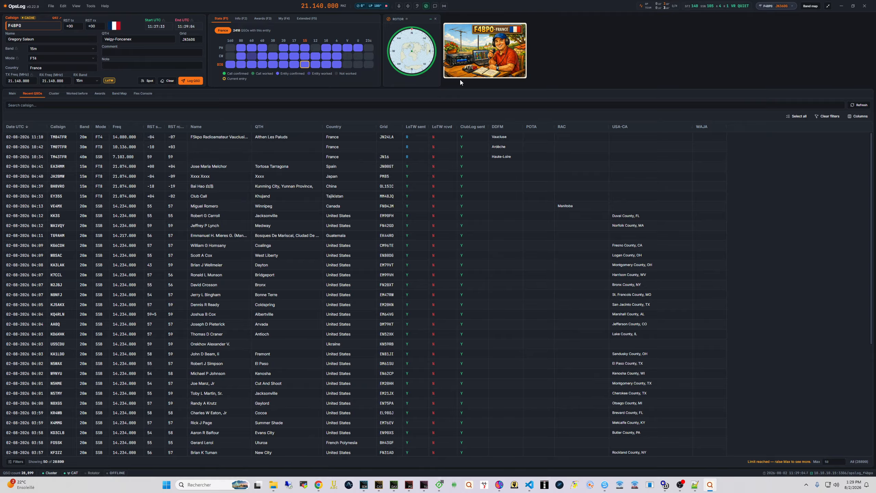
- Show the Voice Keyer, WinKeyer and Chat widgets beside the QSO entry form
{"action": "left_click", "coordinate": [399, 5]}
{"action": "left_click", "coordinate": [407, 6]}
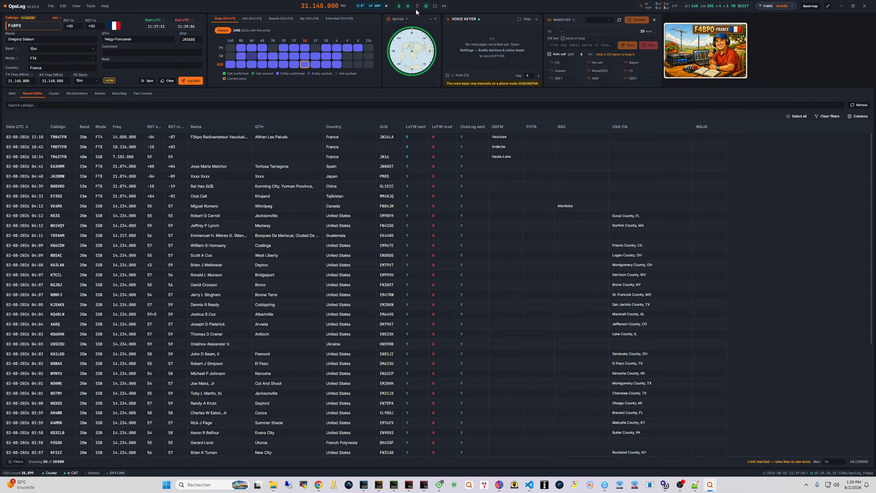
{"action": "left_click", "coordinate": [435, 6]}
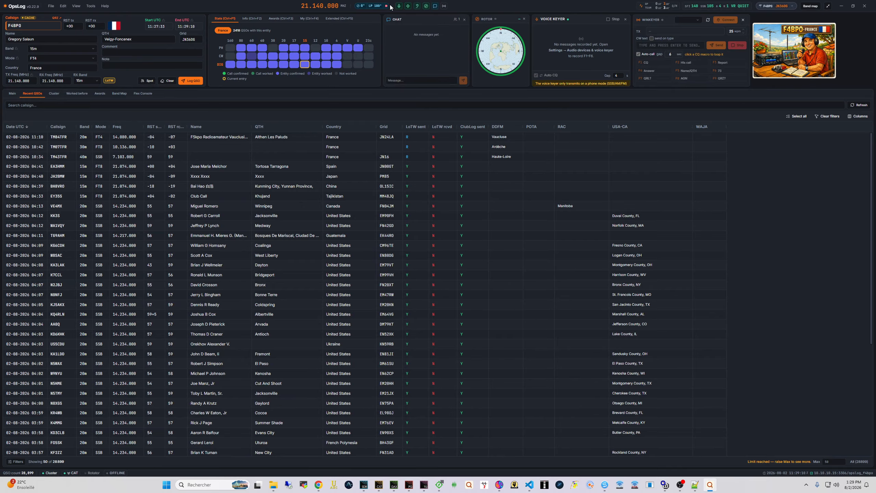
- Hide the WinKeyer, Voice Keyer and Rotor widgets
{"action": "left_click", "coordinate": [408, 7]}
{"action": "left_click", "coordinate": [400, 7]}
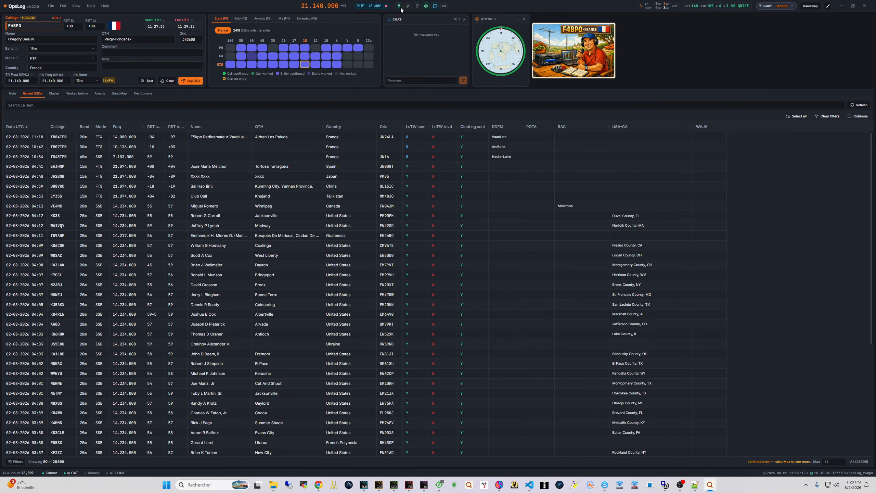
{"action": "left_click", "coordinate": [426, 7]}
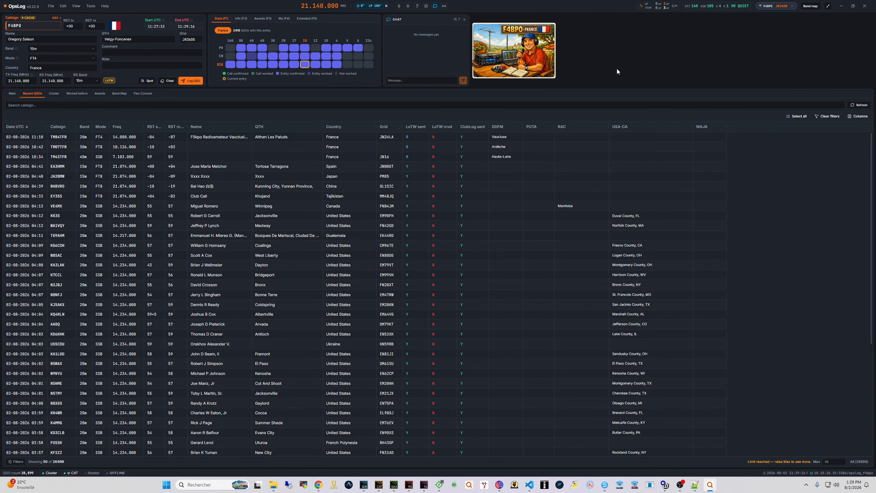
- Try smaller and larger zoom levels for the whole interface and return it to the starting size
{"action": "key", "text": "ctrl+minus"}
{"action": "key", "text": "ctrl+minus"}
{"action": "key", "text": "ctrl+minus"}
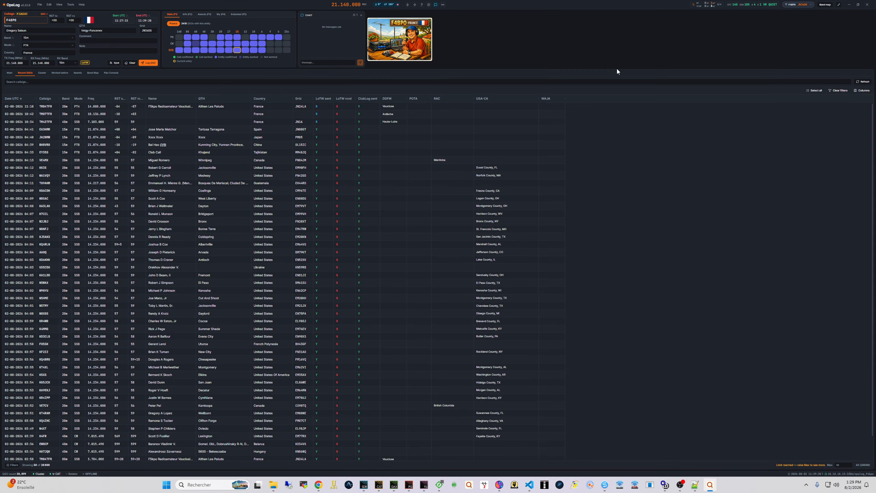
{"action": "key", "text": "ctrl+plus"}
{"action": "key", "text": "ctrl+plus"}
{"action": "key", "text": "ctrl+plus"}
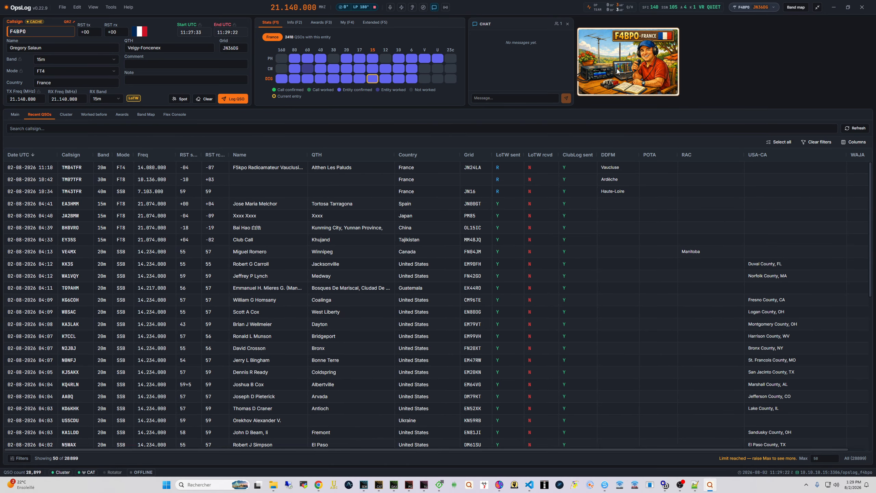
{"action": "key", "text": "ctrl+minus"}
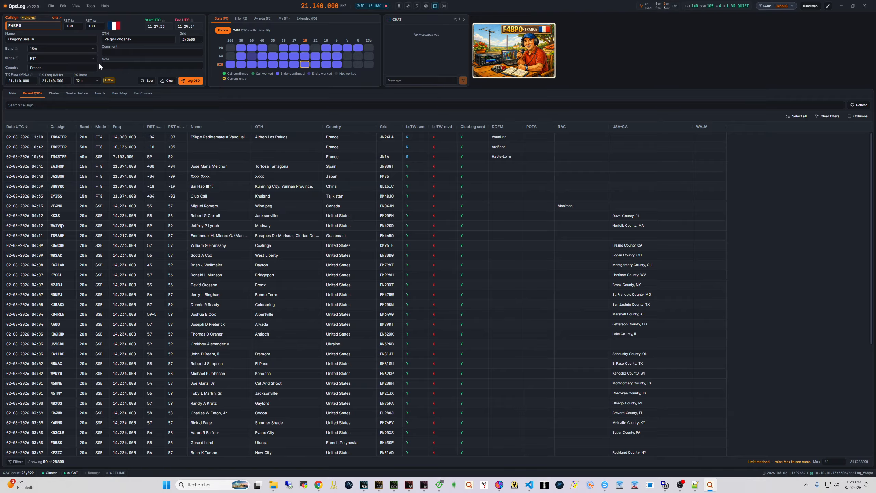
- Clear the QSO entry form and review the Recent QSOs column choices down to the awards, keeping the selection as it is
{"action": "left_click", "coordinate": [169, 81]}
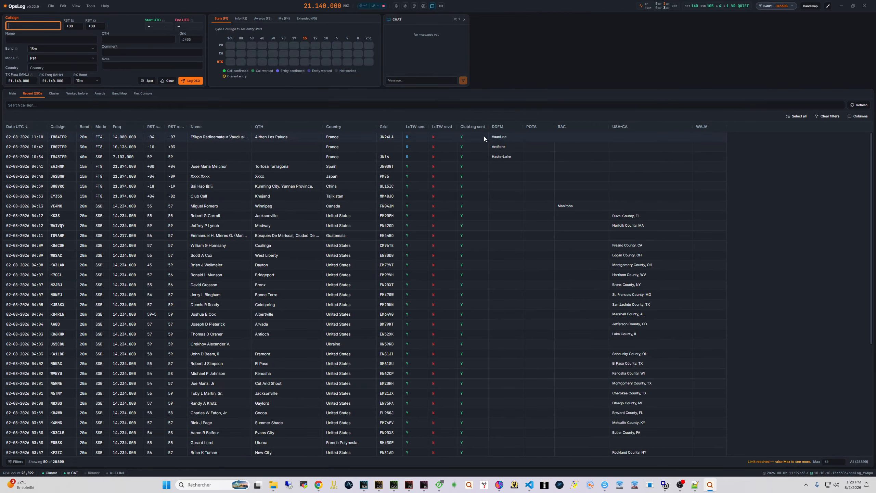
{"action": "left_click", "coordinate": [858, 117]}
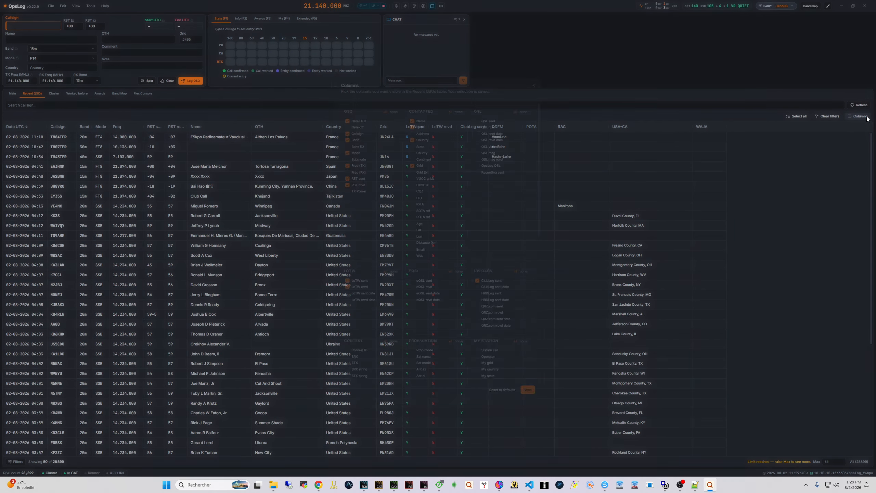
{"action": "scroll", "coordinate": [470, 215], "scroll_direction": "down", "scroll_amount": 6}
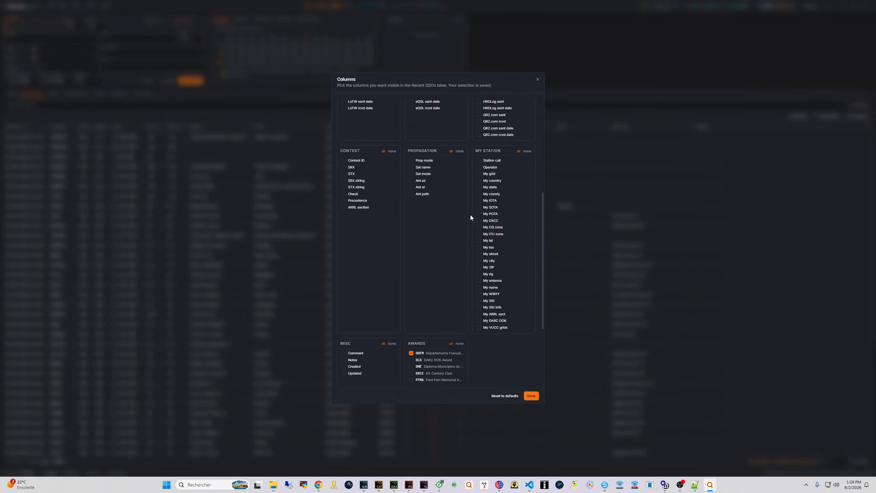
{"action": "scroll", "coordinate": [470, 215], "scroll_direction": "up", "scroll_amount": 2}
{"action": "scroll", "coordinate": [470, 214], "scroll_direction": "down", "scroll_amount": 2}
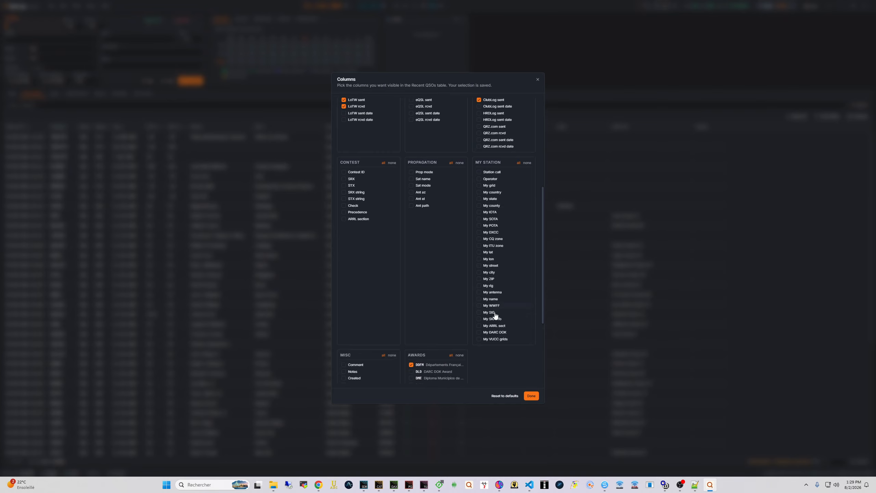
{"action": "scroll", "coordinate": [432, 302], "scroll_direction": "down", "scroll_amount": 2}
{"action": "scroll", "coordinate": [432, 301], "scroll_direction": "down", "scroll_amount": 2}
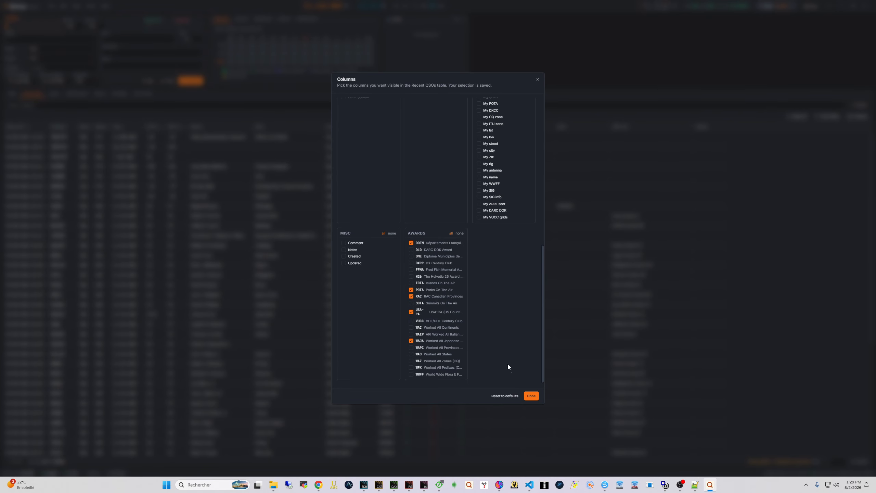
{"action": "left_click", "coordinate": [527, 395]}
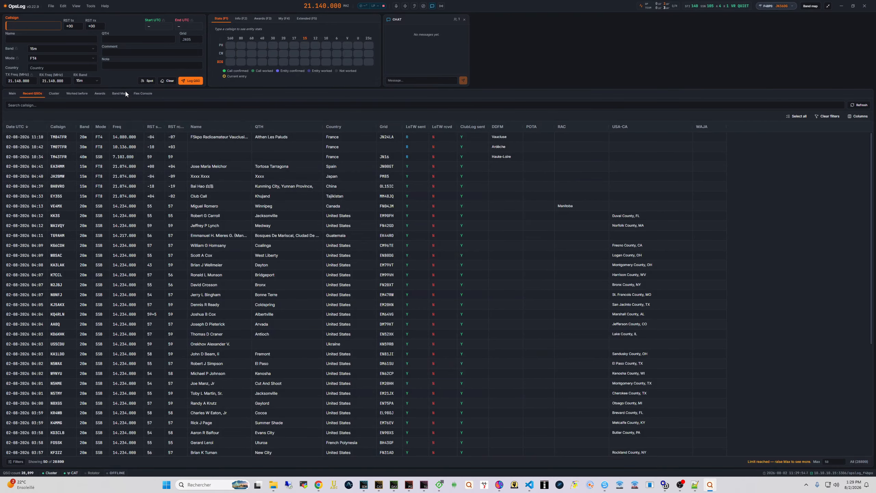
- Show the Main view's maps and shift the divider between them so both panes are about equally wide
{"action": "left_click", "coordinate": [13, 94]}
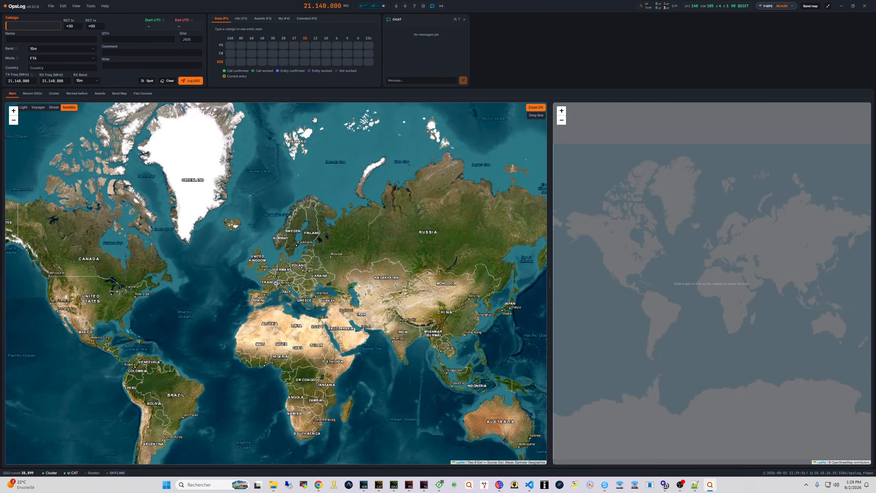
{"action": "left_click_drag", "start_coordinate": [550, 284], "coordinate": [431, 285]}
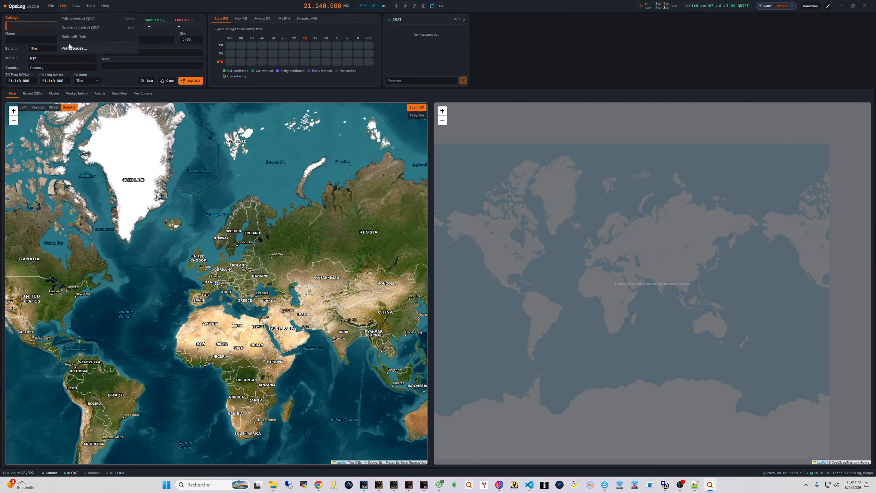
{"action": "left_click", "coordinate": [54, 94]}
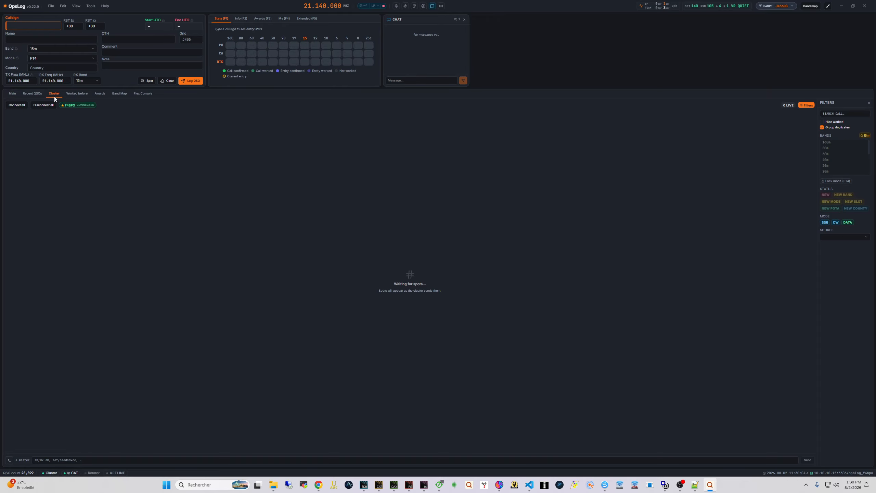
{"action": "left_click", "coordinate": [14, 94]}
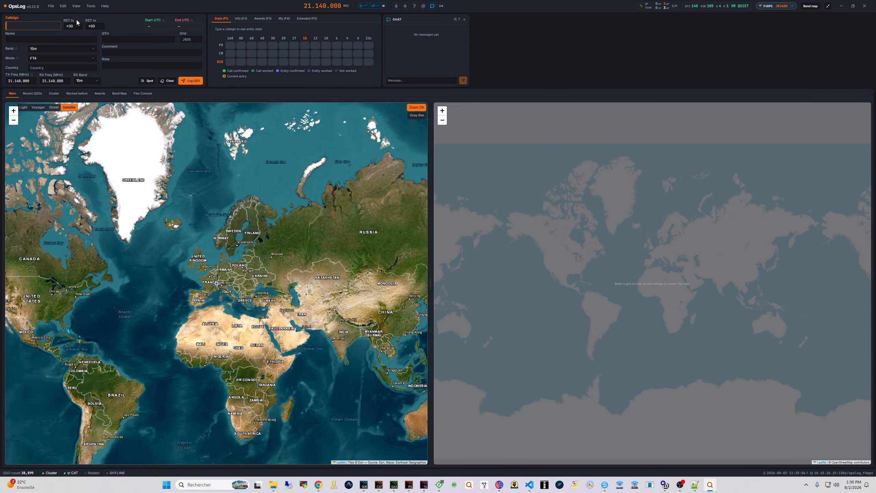
- Start an update of the US Counties database in the preferences
{"action": "left_click", "coordinate": [64, 7]}
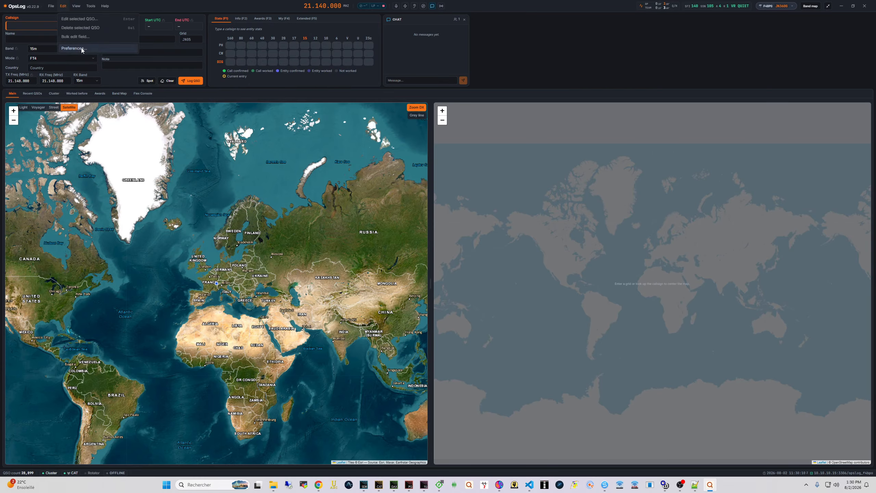
{"action": "left_click", "coordinate": [82, 49]}
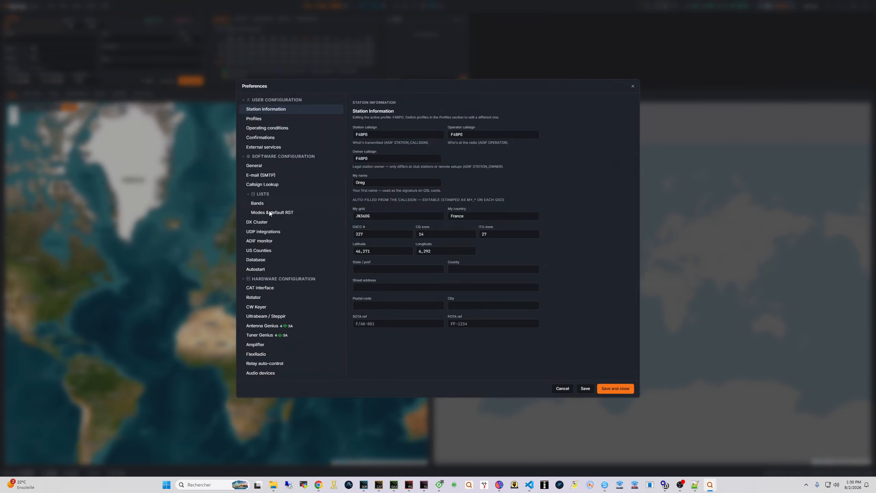
{"action": "left_click", "coordinate": [257, 251]}
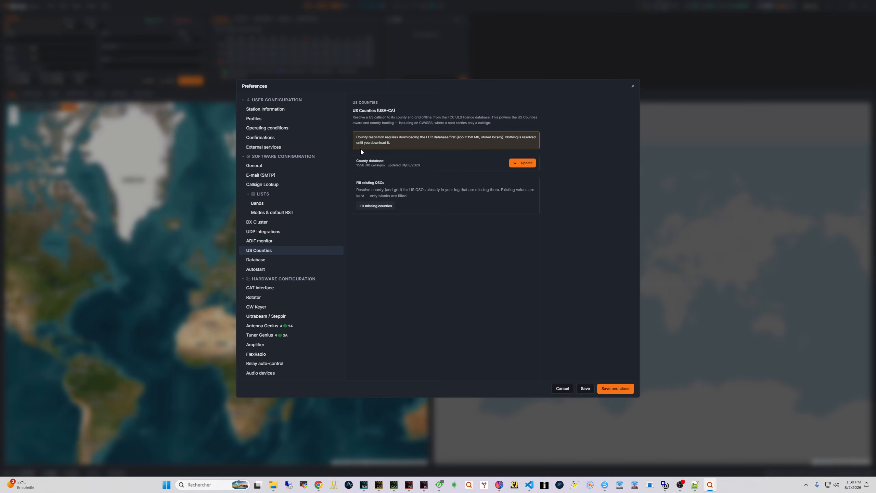
{"action": "left_click", "coordinate": [523, 163]}
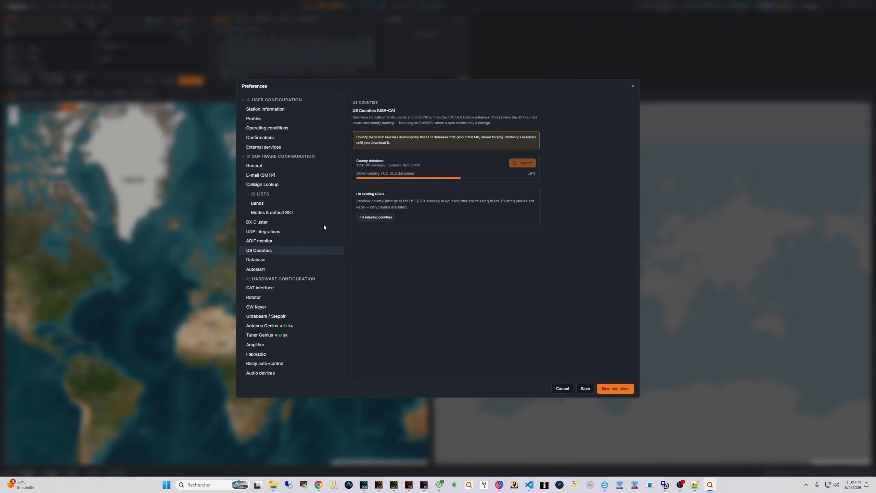
- Add DXHunter.exe from the DXHunter folder as an Autostart program
{"action": "left_click", "coordinate": [259, 270]}
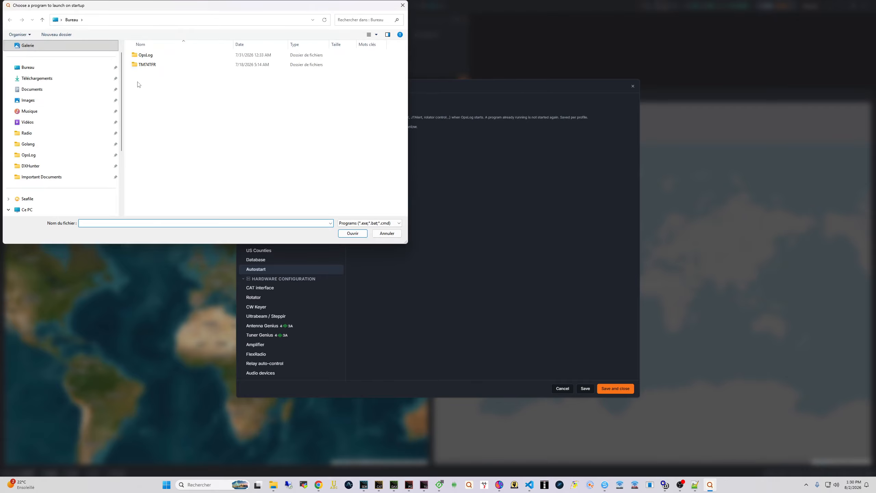
{"action": "left_click", "coordinate": [30, 166]}
{"action": "left_click", "coordinate": [151, 112]}
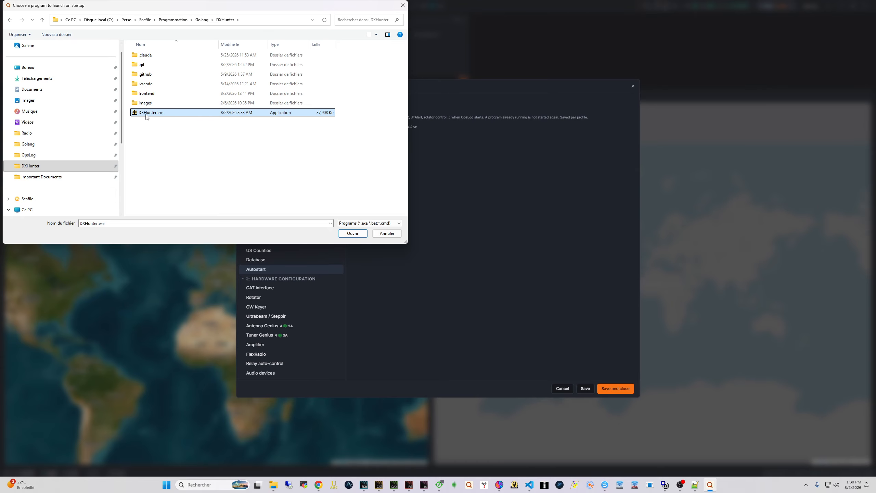
{"action": "double_click", "coordinate": [157, 115]}
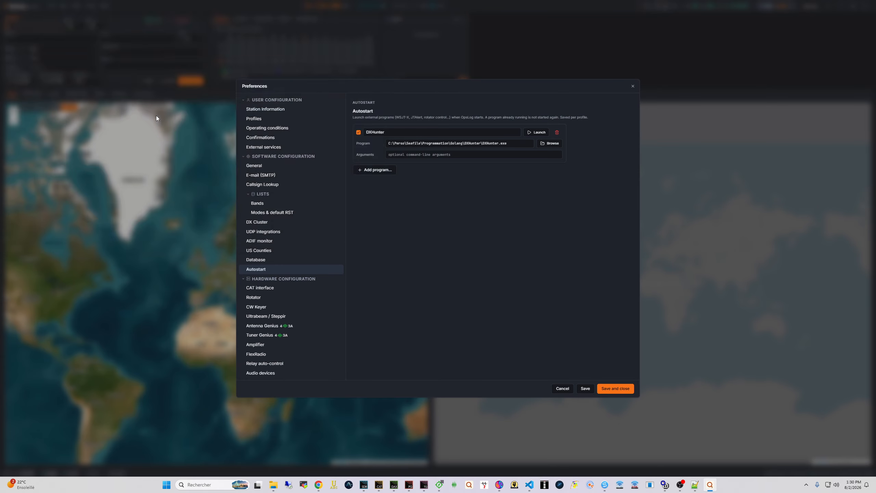
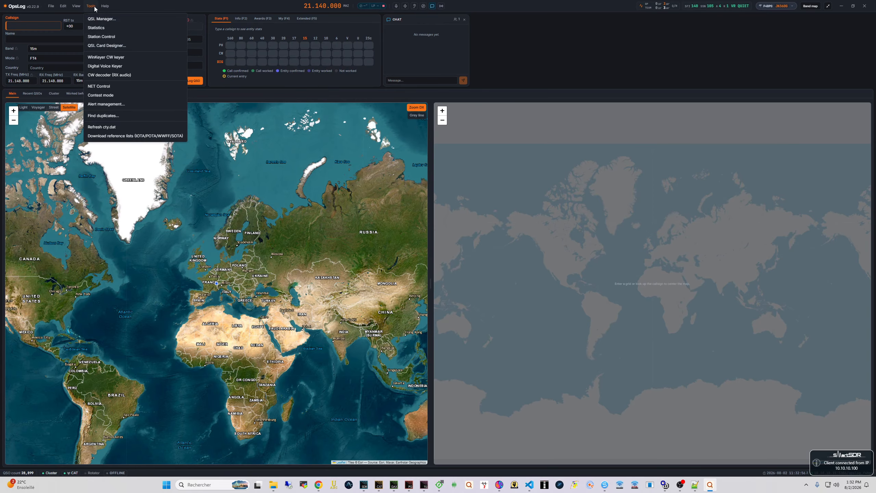
- Open the QSL Card Designer and load the mountains, Annecy and winter JPG photos from the downloads folder for a new design
{"action": "left_click", "coordinate": [123, 46]}
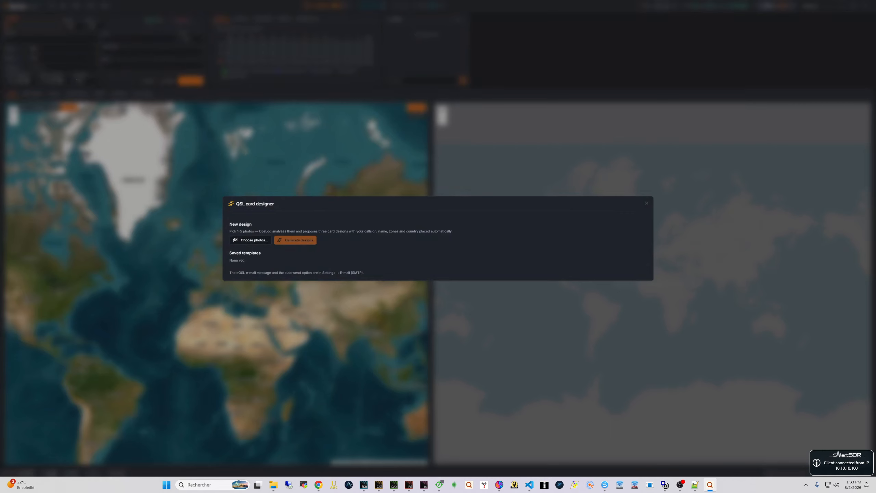
{"action": "key", "text": "super+d"}
{"action": "key", "text": "super+d"}
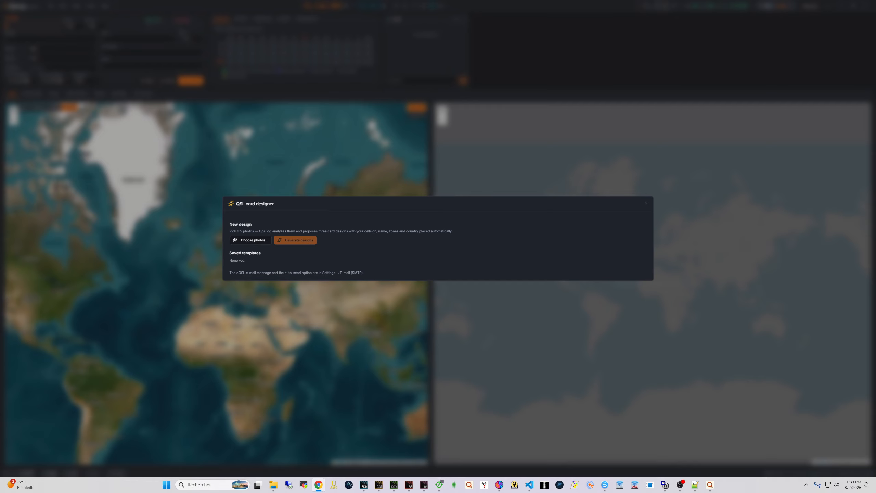
{"action": "left_click_drag", "start_coordinate": [235, 231], "coordinate": [254, 232]}
{"action": "key", "text": "alt+Tab"}
{"action": "left_click", "coordinate": [267, 241]}
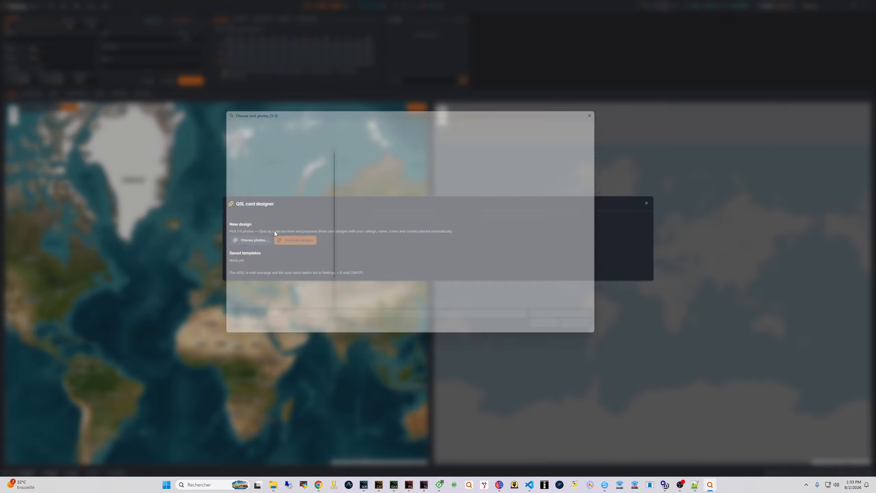
{"action": "left_click", "coordinate": [241, 178]}
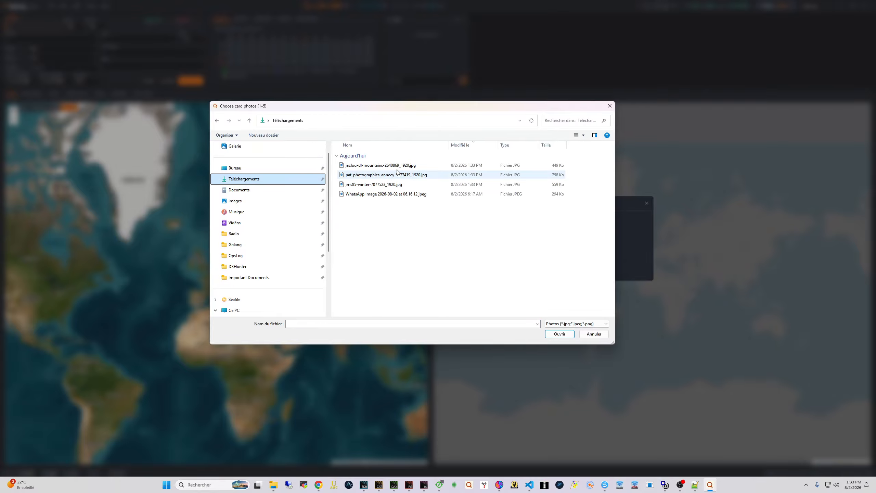
{"action": "left_click", "coordinate": [412, 165]}
{"action": "left_click", "coordinate": [397, 184], "text": "shift"}
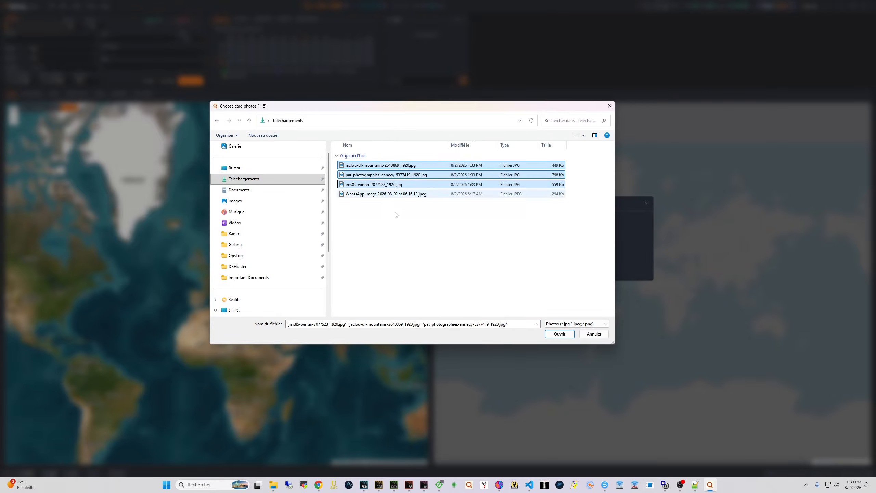
{"action": "left_click", "coordinate": [561, 333]}
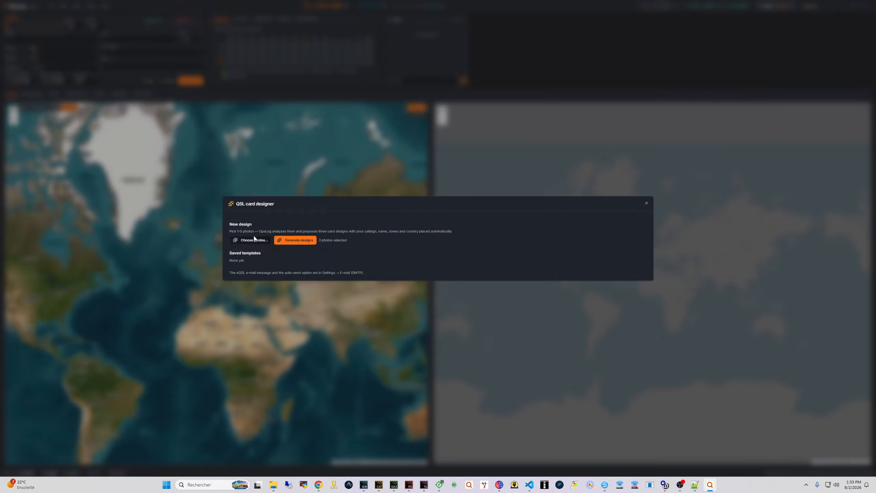
- Generate the card designs and open the one with the gold callsign and two photo inserts for refinement
{"action": "left_click", "coordinate": [287, 241]}
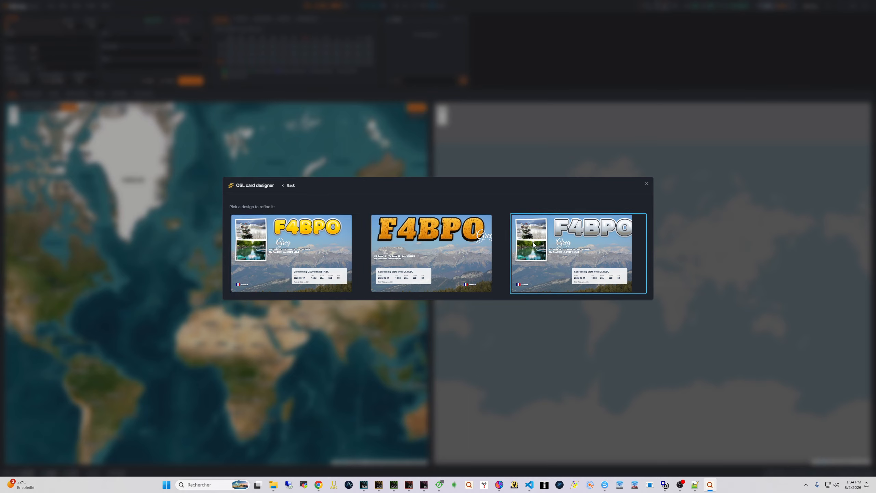
{"action": "left_click", "coordinate": [327, 240]}
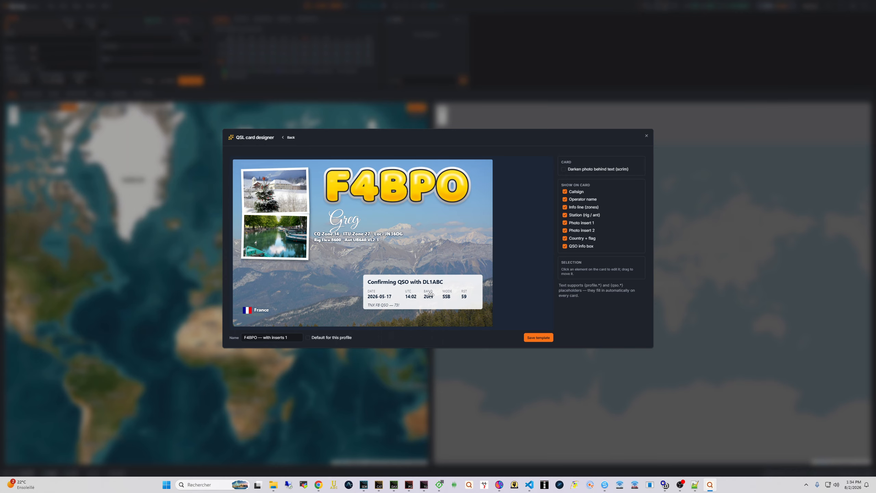
- Arrange the card with the QSO box in the lower right corner, the callsign beside the photos and the operator name below the callsign's end
{"action": "left_click_drag", "start_coordinate": [364, 280], "coordinate": [371, 292]}
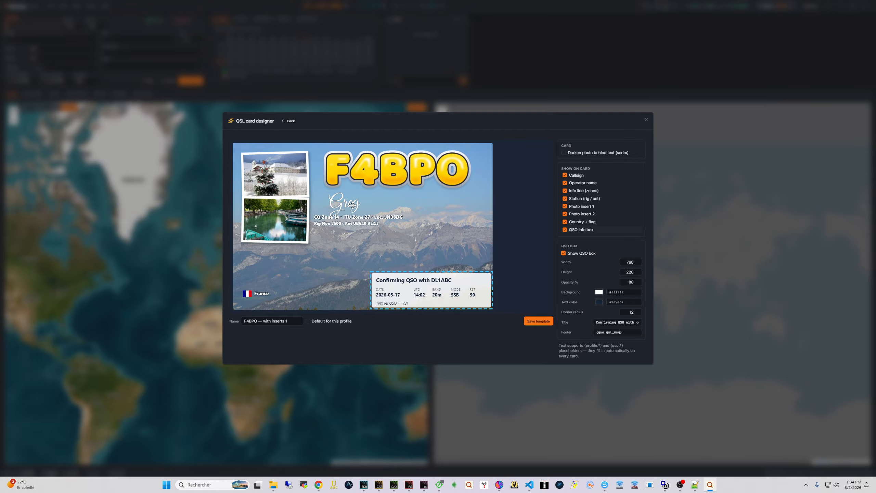
{"action": "left_click_drag", "start_coordinate": [353, 205], "coordinate": [475, 188]}
{"action": "left_click", "coordinate": [378, 158]}
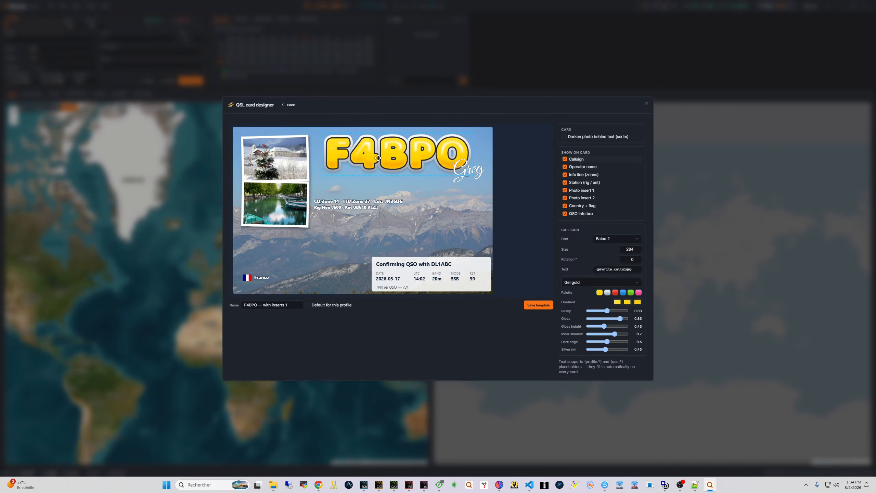
{"action": "left_click_drag", "start_coordinate": [364, 148], "coordinate": [353, 143]}
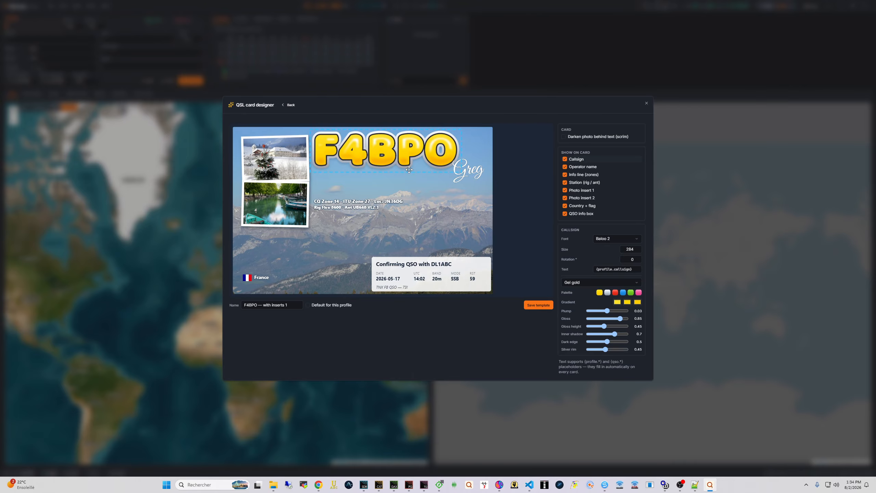
{"action": "left_click", "coordinate": [476, 175]}
{"action": "left_click_drag", "start_coordinate": [472, 191], "coordinate": [458, 188]}
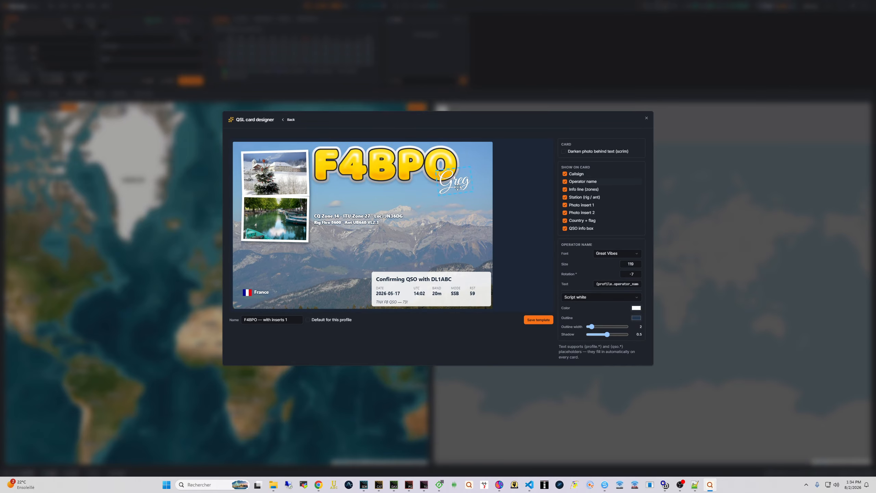
- Recolor the card's callsign with the blue palette
{"action": "left_click", "coordinate": [391, 167]}
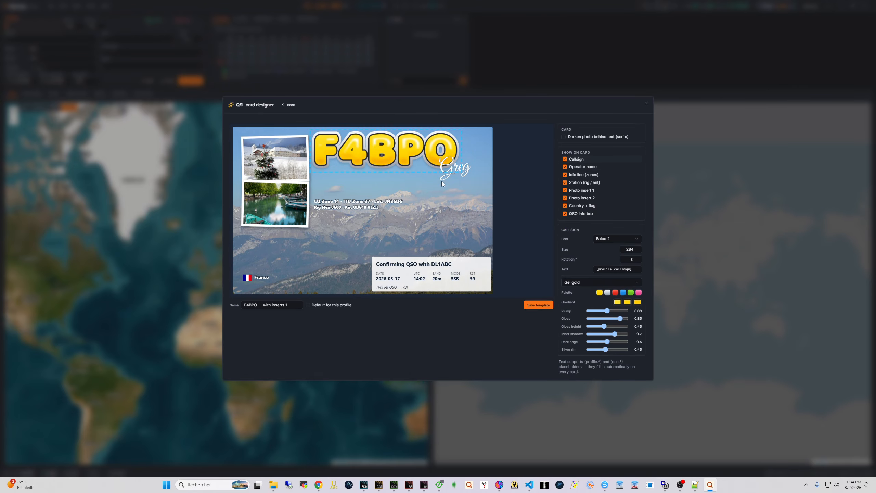
{"action": "left_click", "coordinate": [616, 293]}
{"action": "left_click", "coordinate": [623, 293]}
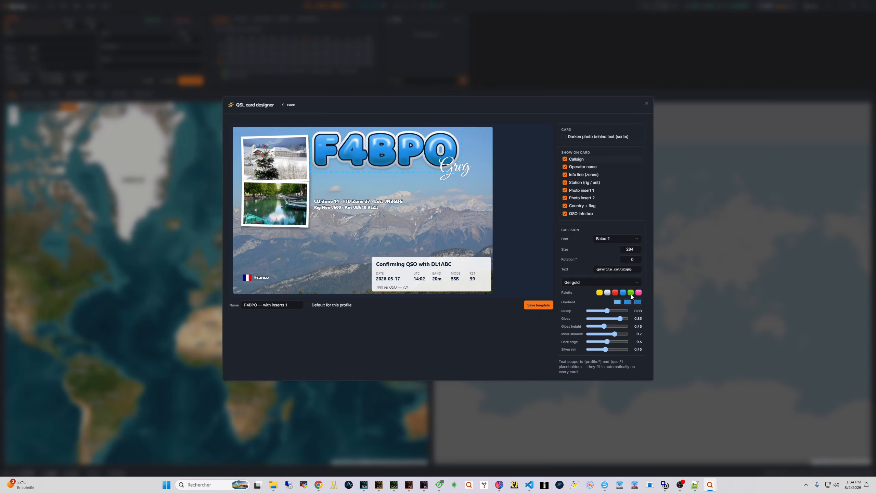
- Try the green, pink and gold palettes on the card's callsign, and settle on the red palette
{"action": "left_click", "coordinate": [630, 293]}
{"action": "left_click", "coordinate": [639, 293]}
{"action": "left_click", "coordinate": [600, 293]}
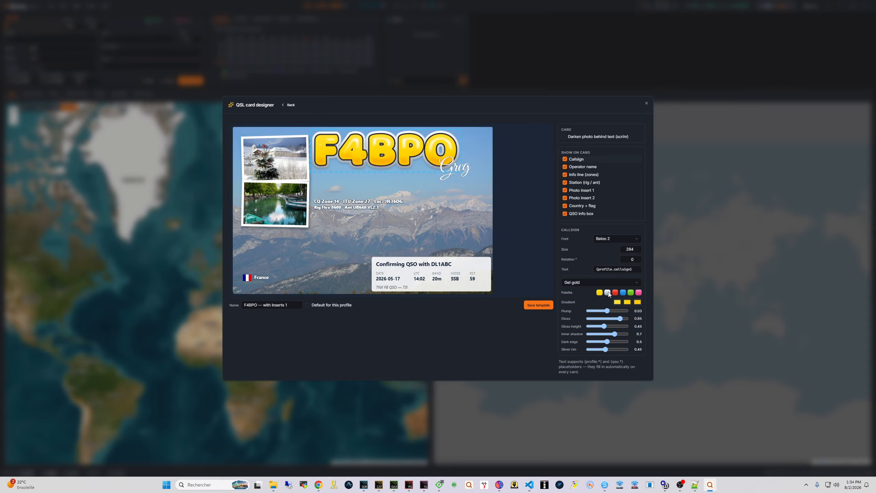
{"action": "left_click", "coordinate": [615, 293]}
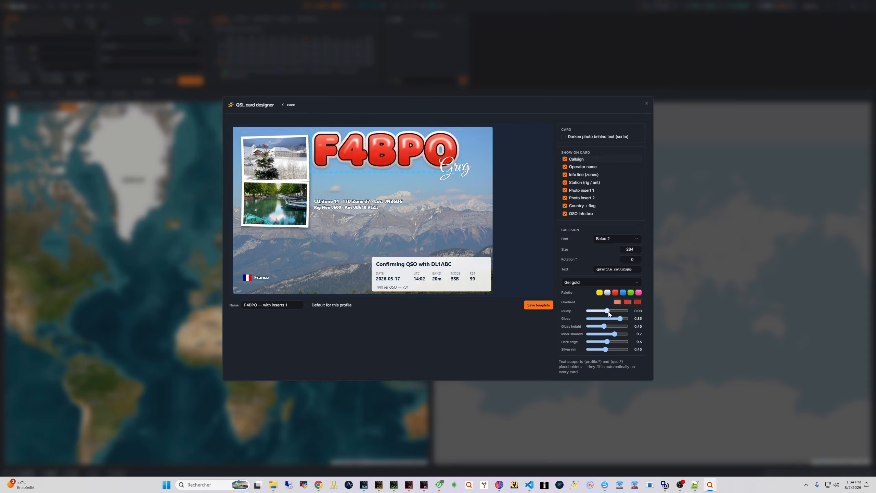
- Set the callsign's plump to 0.015, gloss to 0.65, gloss height to 0.5, dark edge to 0.45 and silver rim to 0.25
{"action": "mouse_move", "coordinate": [608, 311]}
{"action": "left_mouse_down"}
{"action": "mouse_move", "coordinate": [620, 309]}
{"action": "mouse_move", "coordinate": [598, 311]}
{"action": "left_mouse_up"}
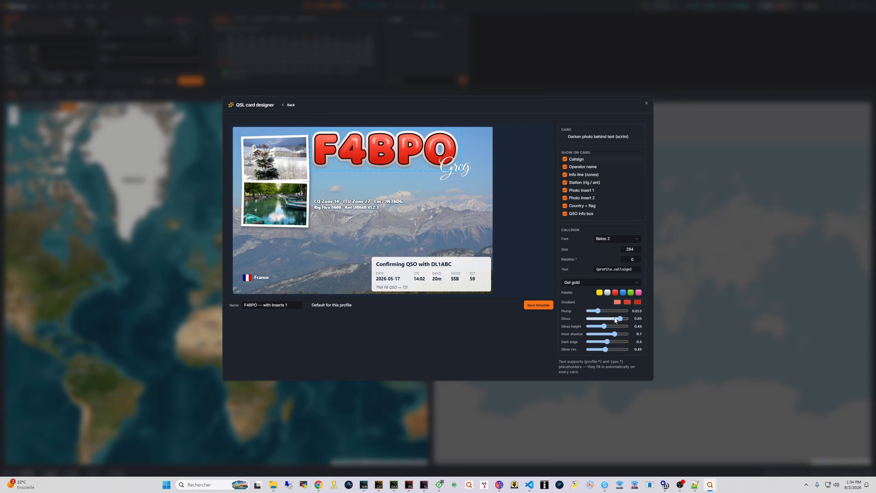
{"action": "left_click_drag", "start_coordinate": [621, 319], "coordinate": [607, 326]}
{"action": "mouse_move", "coordinate": [607, 342]}
{"action": "left_mouse_down"}
{"action": "mouse_move", "coordinate": [597, 342]}
{"action": "mouse_move", "coordinate": [619, 342]}
{"action": "mouse_move", "coordinate": [599, 350]}
{"action": "left_mouse_up"}
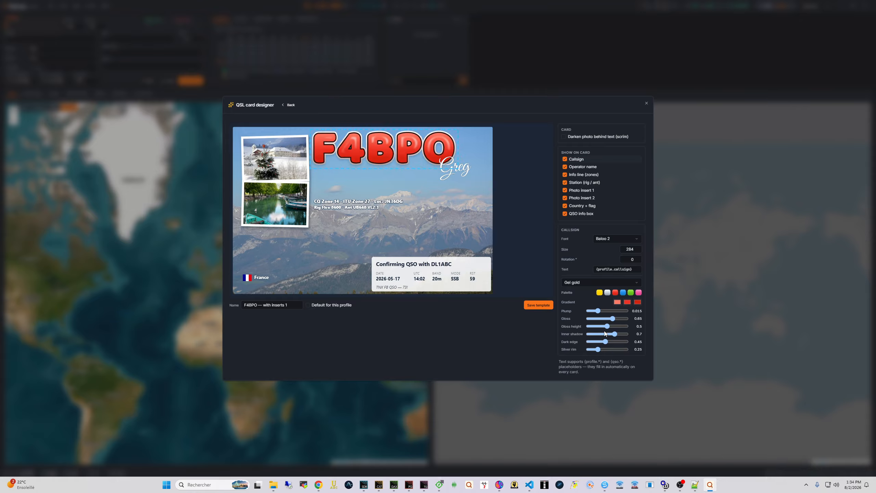
{"action": "left_click", "coordinate": [627, 303]}
{"action": "left_click", "coordinate": [652, 291]}
- Try the Lilita One, Oswald, Rye and Alfa Slab One fonts on the callsign, and return it to Baloo 2
{"action": "left_click", "coordinate": [608, 242]}
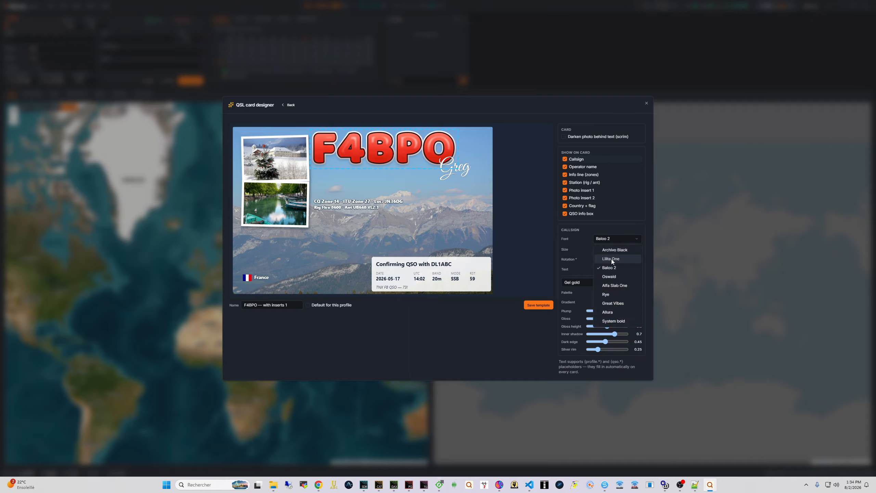
{"action": "left_click", "coordinate": [611, 259]}
{"action": "left_click", "coordinate": [609, 241]}
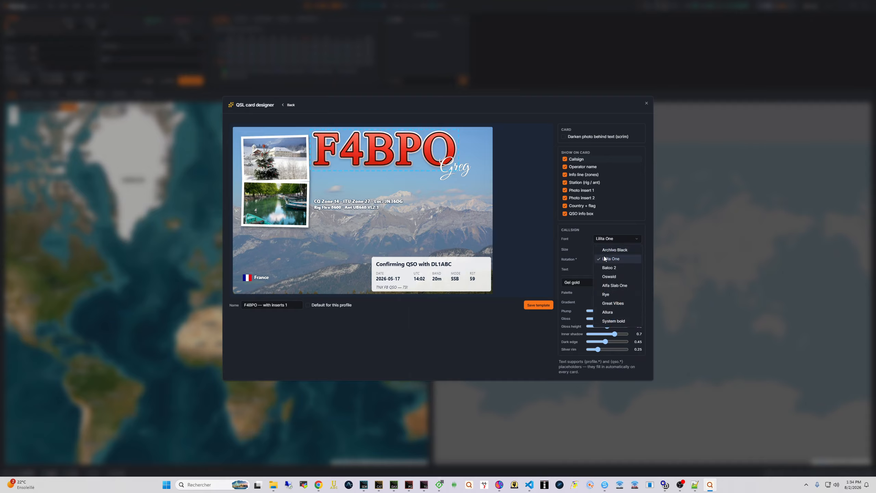
{"action": "left_click", "coordinate": [613, 277]}
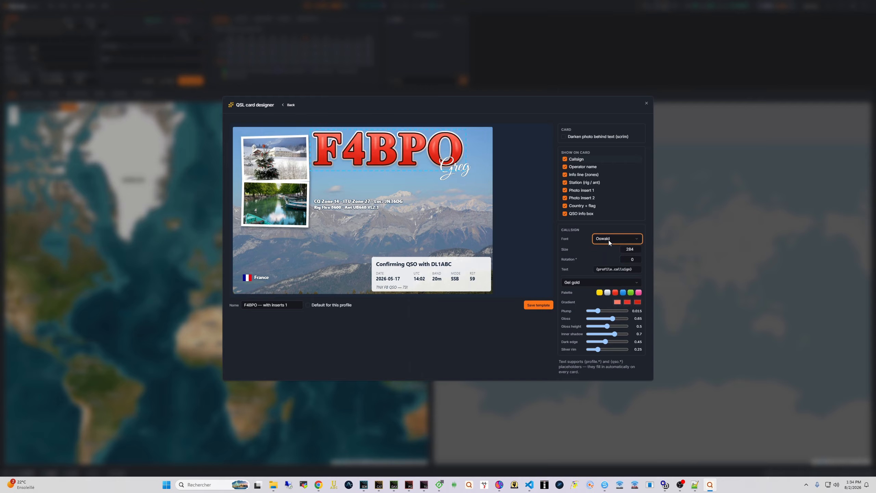
{"action": "left_click", "coordinate": [608, 240]}
{"action": "left_click", "coordinate": [609, 293]}
{"action": "left_click", "coordinate": [608, 240]}
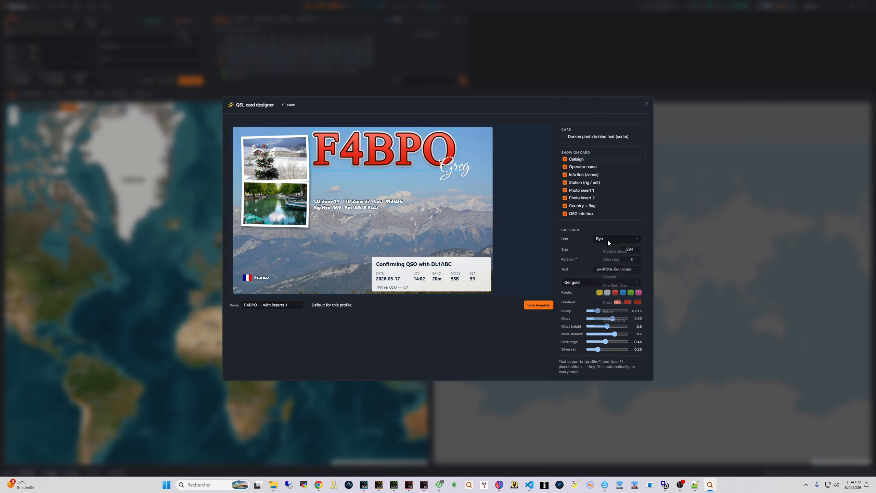
{"action": "left_click", "coordinate": [607, 288]}
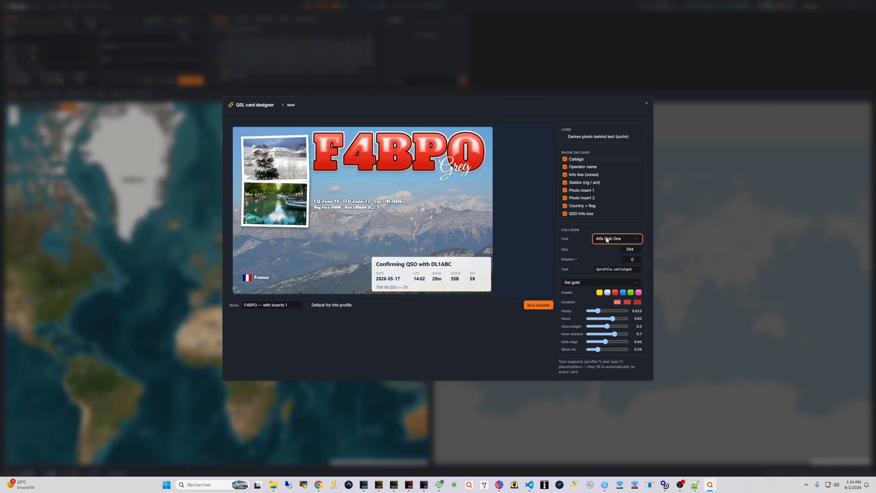
{"action": "left_click", "coordinate": [606, 240]}
{"action": "left_click", "coordinate": [610, 269]}
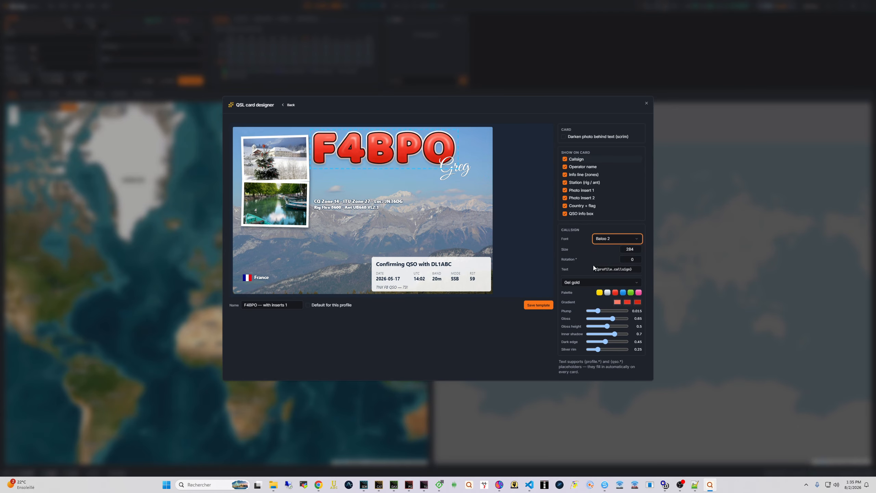
- Set the operator name's outline width to 12 and slightly strengthen its shadow
{"action": "left_click", "coordinate": [462, 172]}
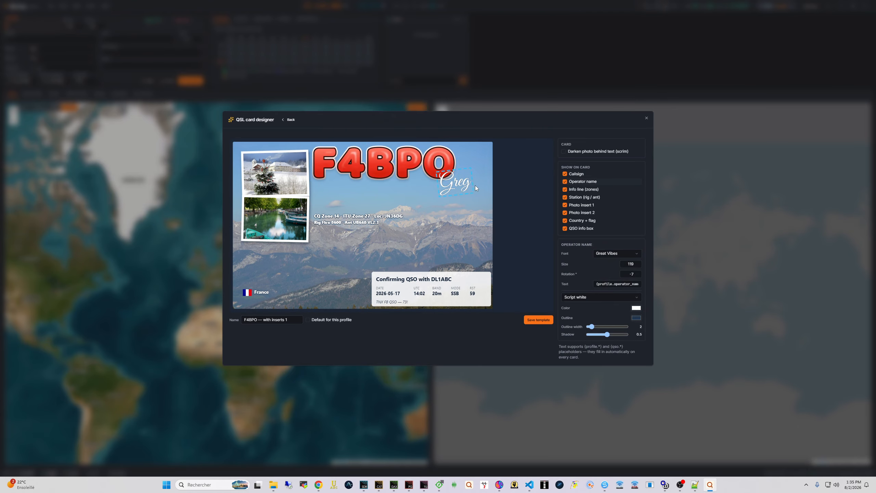
{"action": "left_click_drag", "start_coordinate": [591, 327], "coordinate": [607, 328]}
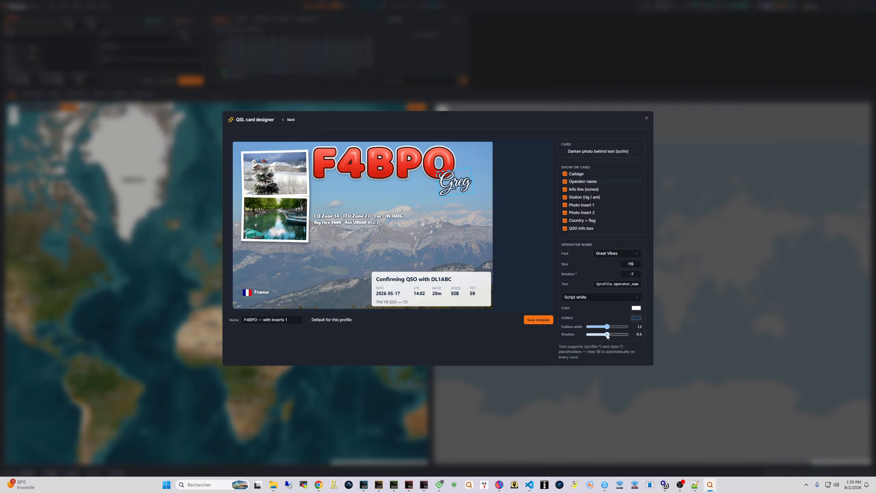
{"action": "left_click_drag", "start_coordinate": [607, 335], "coordinate": [611, 335]}
- Set the QSO box's width to 700 and shift the box against the card's right edge
{"action": "left_click", "coordinate": [471, 285]}
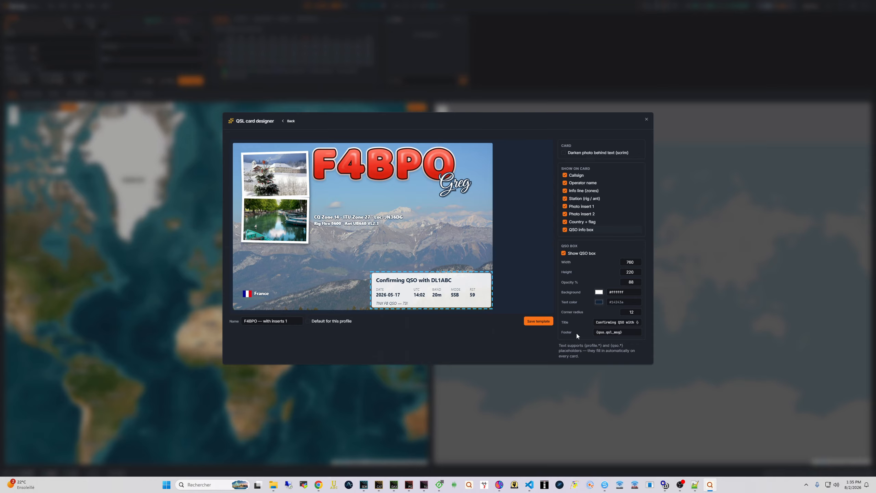
{"action": "left_click_drag", "start_coordinate": [629, 332], "coordinate": [577, 332]}
{"action": "double_click", "coordinate": [630, 261]}
{"action": "type", "text": "700"}
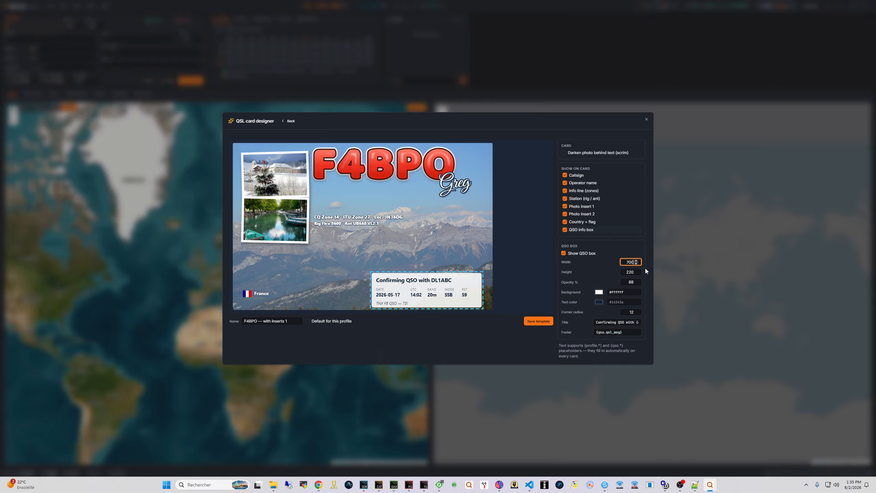
{"action": "left_click_drag", "start_coordinate": [436, 274], "coordinate": [446, 274]}
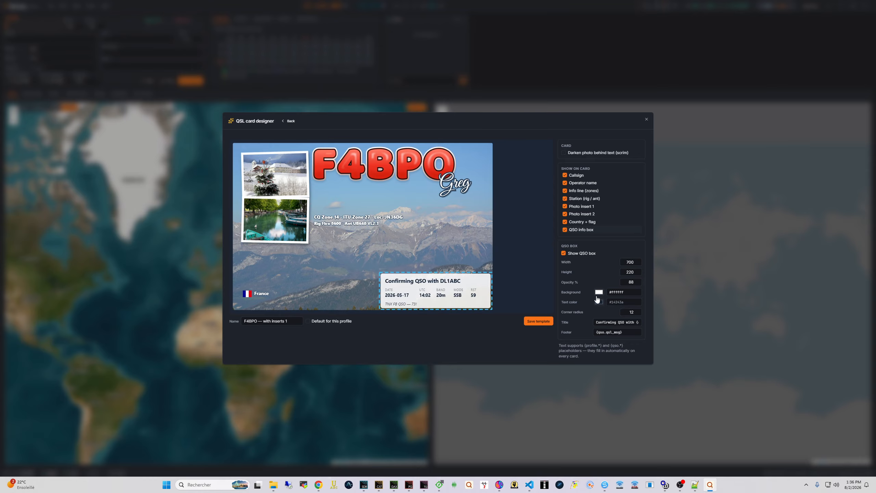
- Try an opacity of 50% on the QSO box, and lower it to 30%
{"action": "left_click", "coordinate": [631, 282]}
{"action": "double_click", "coordinate": [637, 284]}
{"action": "double_click", "coordinate": [628, 281]}
{"action": "type", "text": "50"}
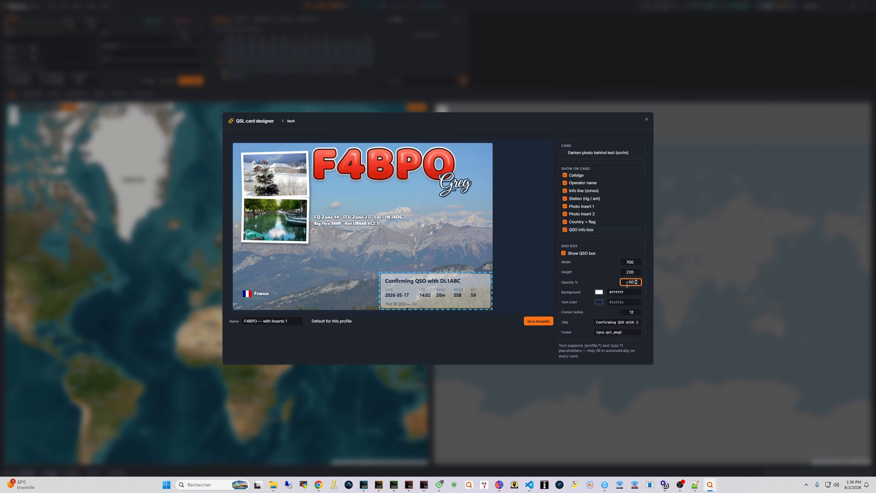
{"action": "double_click", "coordinate": [627, 284]}
{"action": "type", "text": "30"}
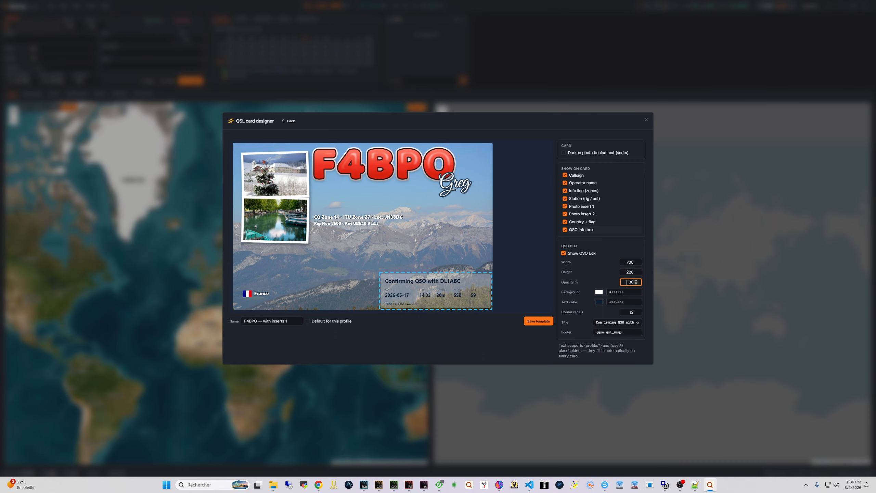
{"action": "left_click", "coordinate": [475, 242]}
- Remove the station line from the card, and reposition the zones line just beneath the callsign and the country flag in the card's lower-left corner
{"action": "left_click", "coordinate": [332, 240]}
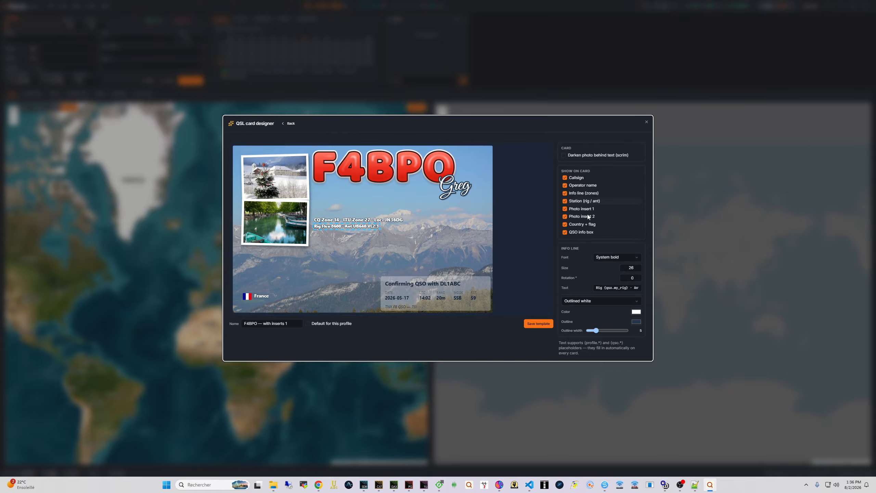
{"action": "left_click", "coordinate": [564, 201]}
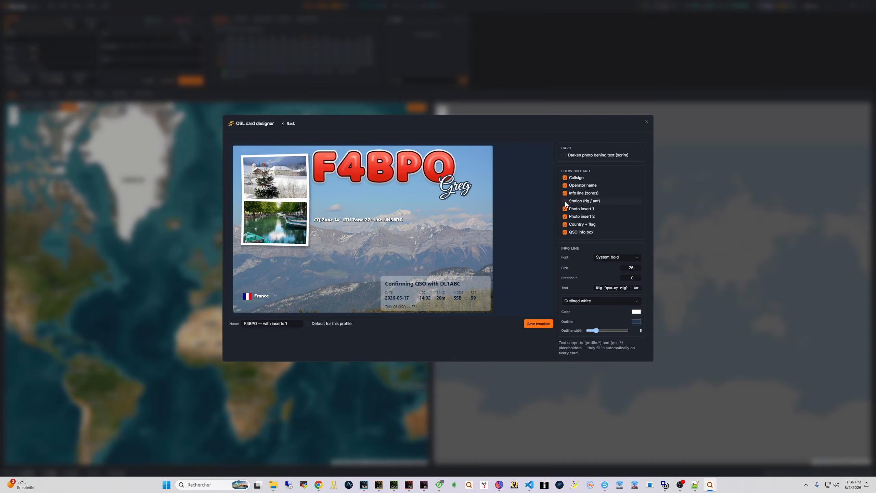
{"action": "left_click_drag", "start_coordinate": [348, 219], "coordinate": [347, 189]}
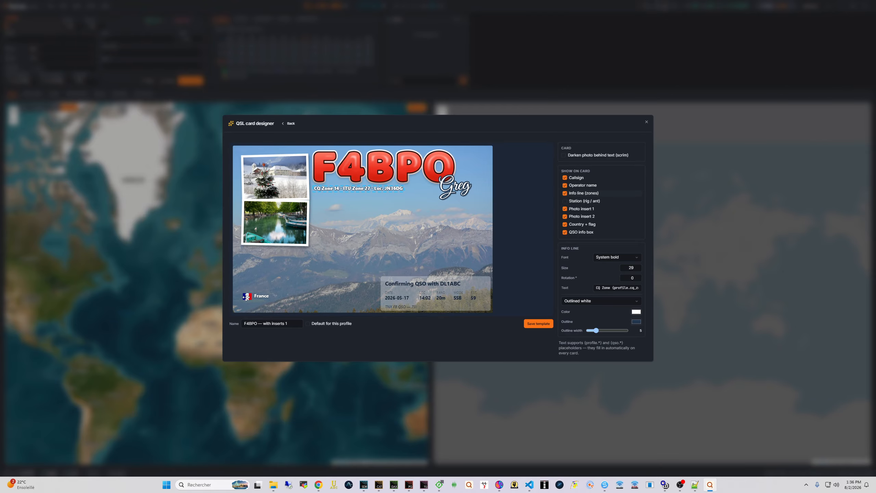
{"action": "left_click_drag", "start_coordinate": [245, 295], "coordinate": [238, 306]}
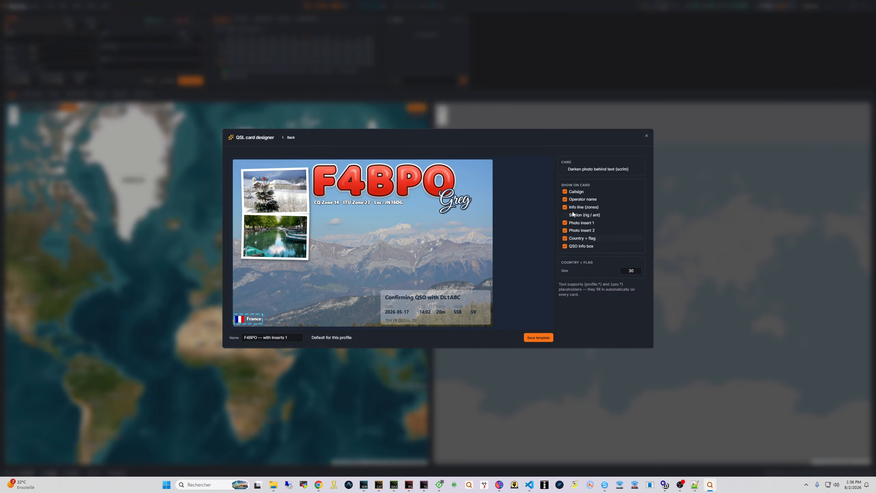
- Hide both photo inserts, the country flag and the QSO info box on the card, and show them again
{"action": "left_click", "coordinate": [565, 223]}
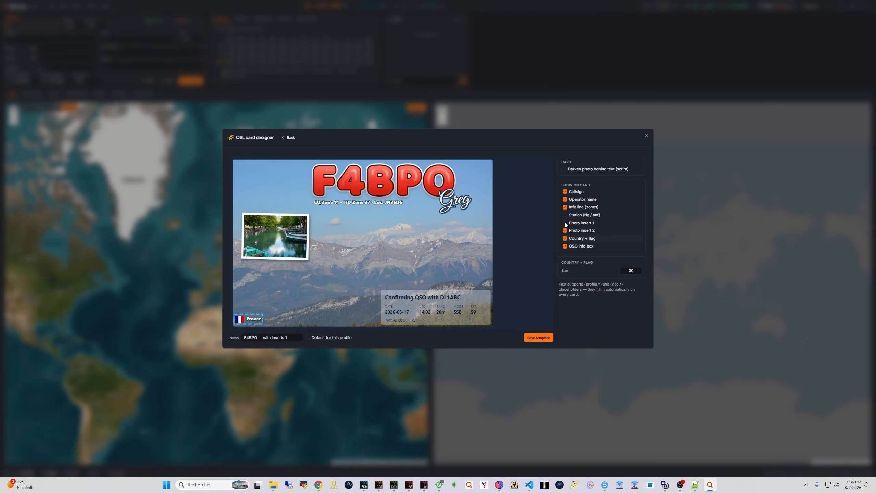
{"action": "left_click", "coordinate": [565, 231]}
{"action": "left_click", "coordinate": [565, 239]}
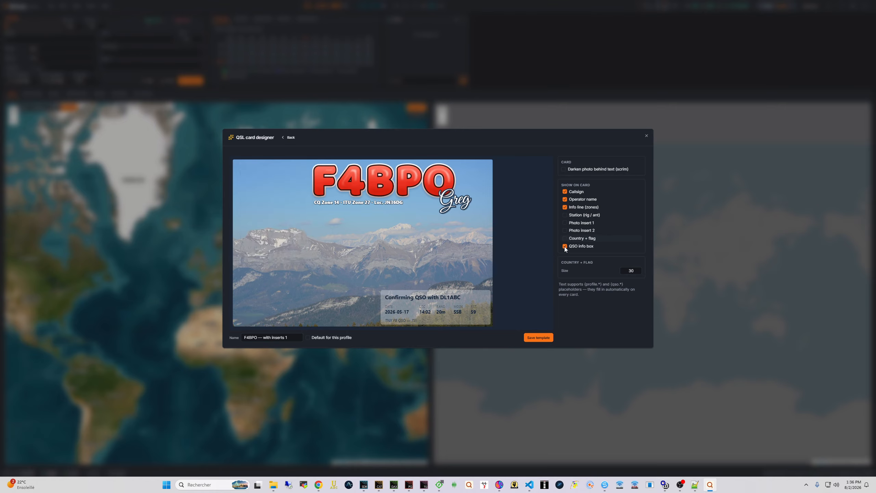
{"action": "left_click", "coordinate": [564, 246]}
{"action": "left_click", "coordinate": [564, 245]}
{"action": "left_click", "coordinate": [565, 238]}
{"action": "left_click", "coordinate": [565, 230]}
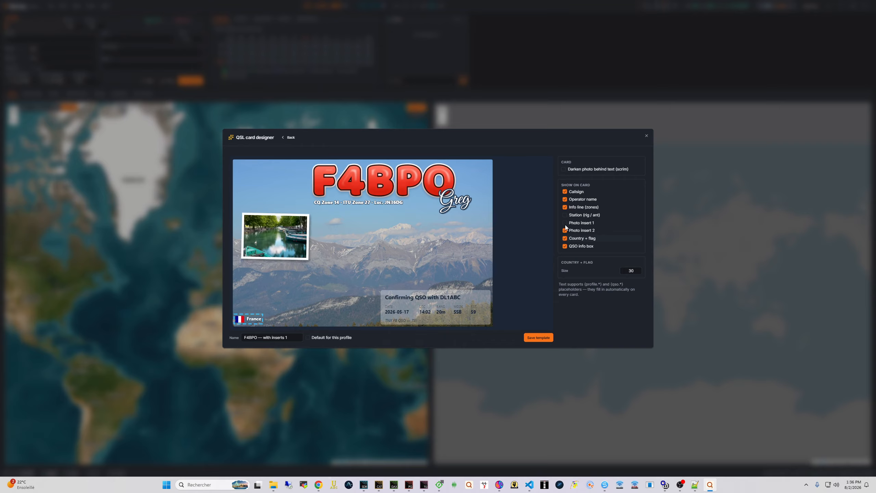
{"action": "left_click", "coordinate": [564, 223]}
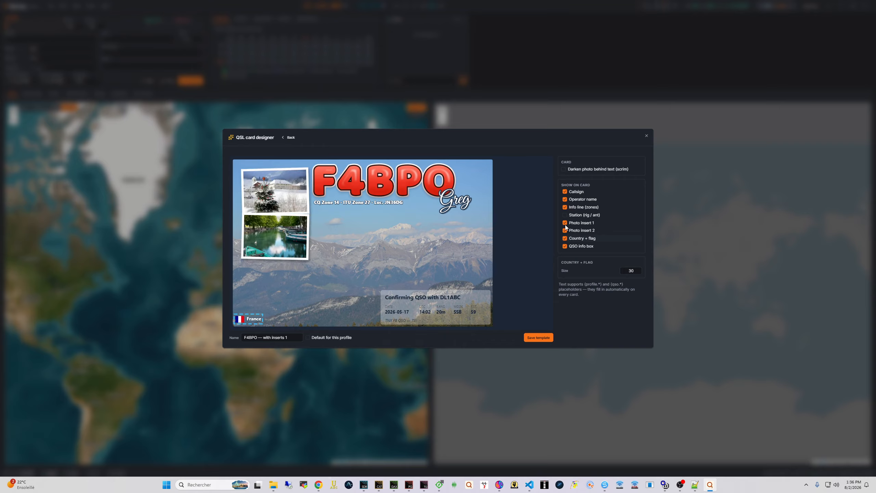
- Reduce the border of the lower photo insert, showing the canal, to 3
{"action": "left_click", "coordinate": [282, 233]}
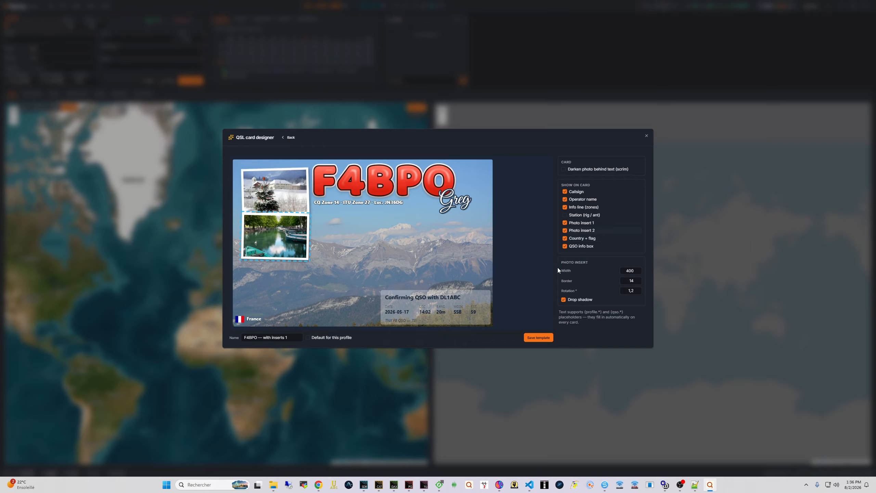
{"action": "left_click", "coordinate": [636, 282]}
{"action": "left_click", "coordinate": [636, 283]}
{"action": "left_click", "coordinate": [636, 282]}
{"action": "left_click", "coordinate": [636, 283]}
{"action": "left_click", "coordinate": [636, 283]}
{"action": "left_click", "coordinate": [636, 283]}
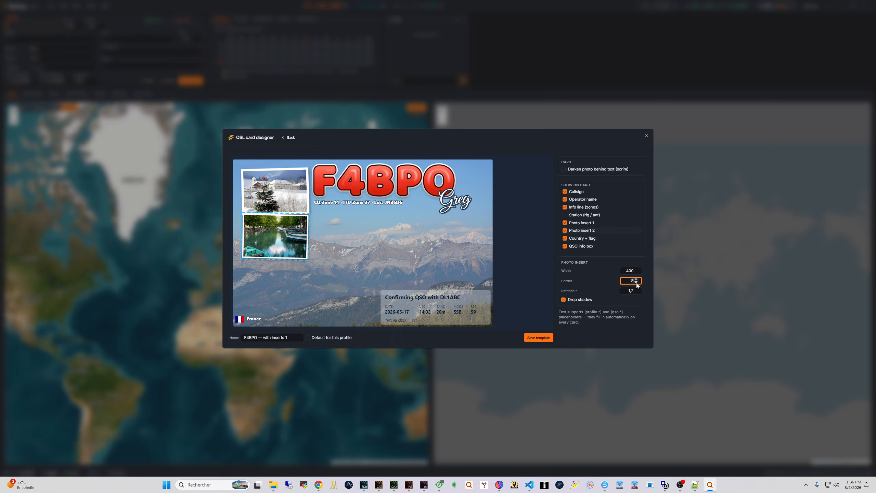
{"action": "left_click", "coordinate": [636, 282]}
{"action": "double_click", "coordinate": [636, 282]}
{"action": "left_click", "coordinate": [636, 283]}
{"action": "left_click", "coordinate": [636, 283]}
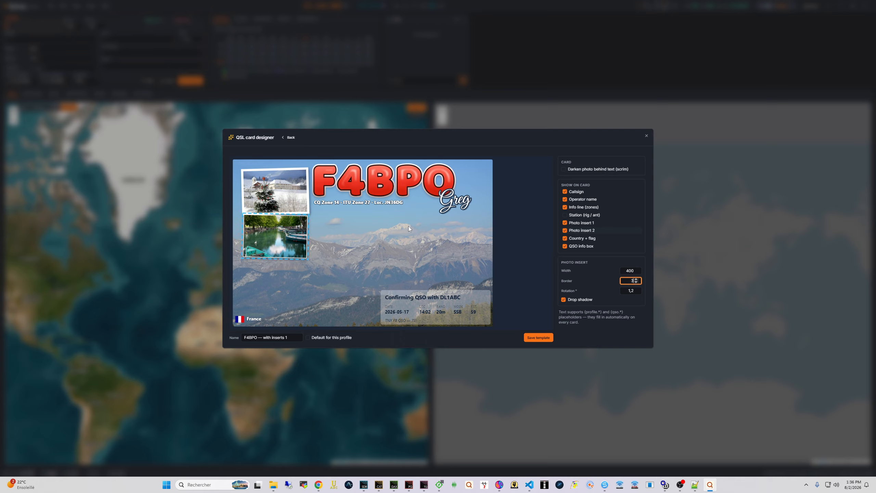